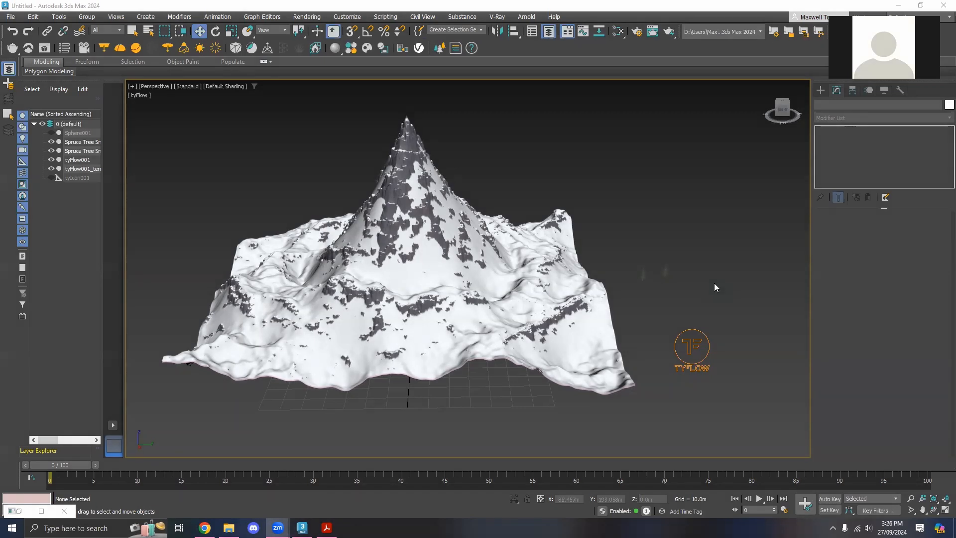
Step: Examine the snowy terrain and the two spruce tree models standing beside it
{"action": "middle_click_drag", "start_coordinate": [548, 272], "coordinate": [566, 306], "text": "alt"}
{"action": "scroll", "coordinate": [453, 263], "scroll_direction": "up", "scroll_amount": 5}
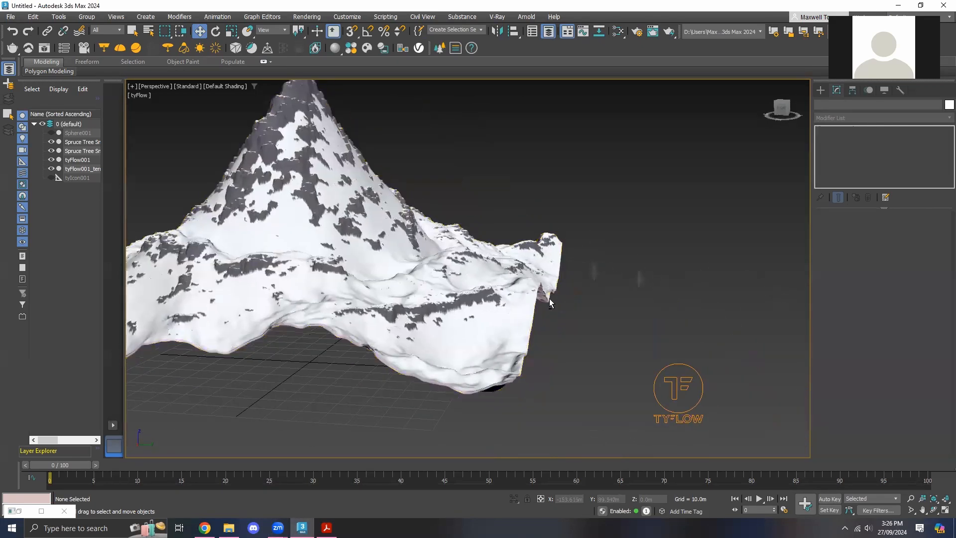
{"action": "scroll", "coordinate": [549, 298], "scroll_direction": "up", "scroll_amount": 5}
{"action": "middle_click_drag", "start_coordinate": [483, 269], "coordinate": [459, 242], "text": "alt"}
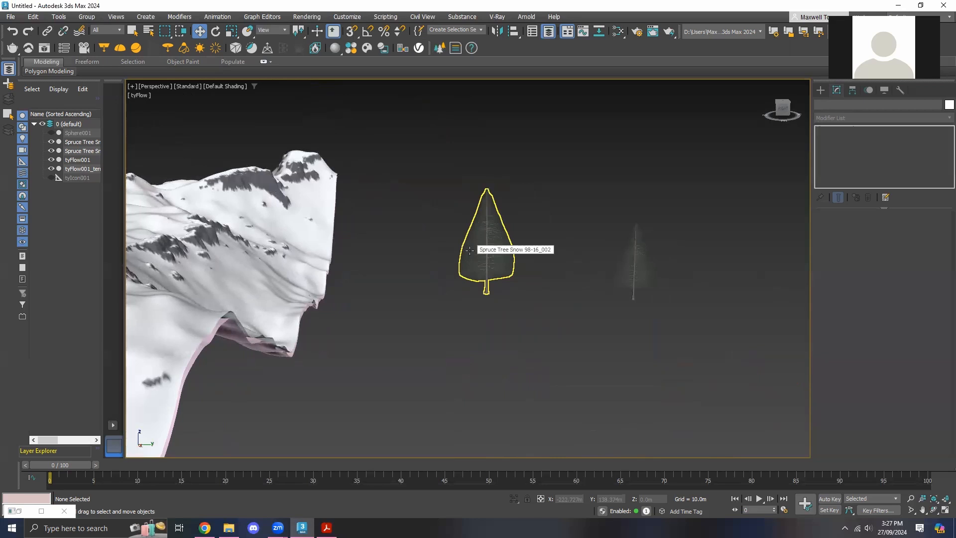
{"action": "middle_click_drag", "start_coordinate": [470, 251], "coordinate": [467, 282], "text": "alt"}
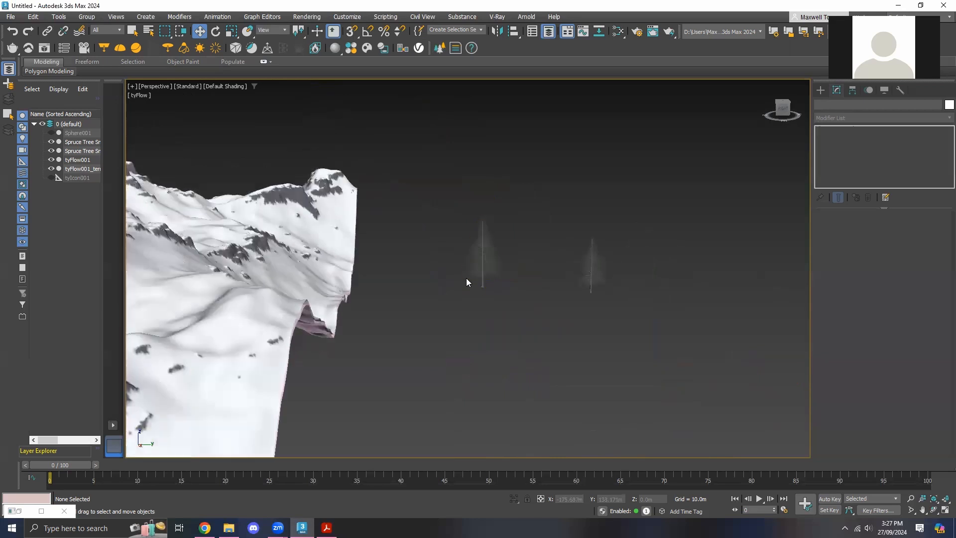
{"action": "middle_click_drag", "start_coordinate": [411, 265], "coordinate": [433, 250], "text": "alt"}
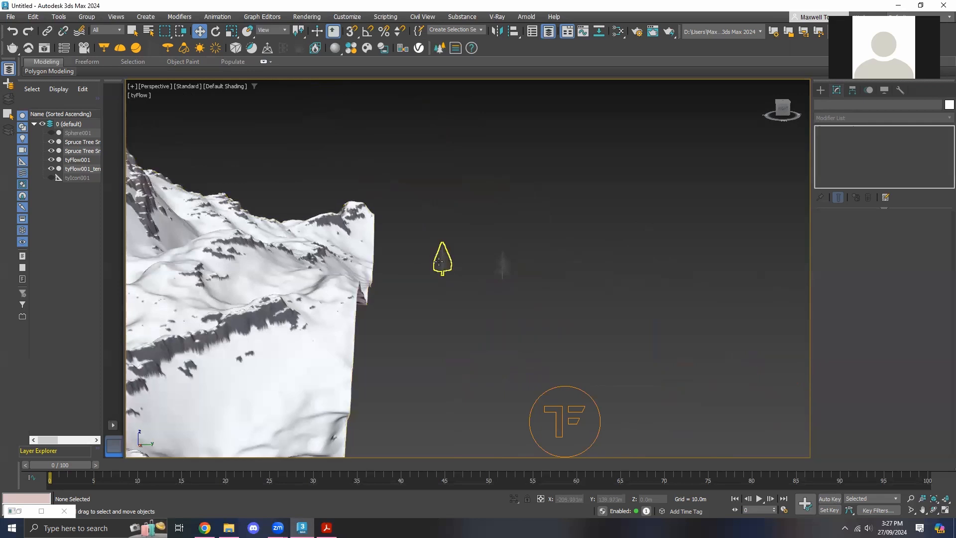
{"action": "middle_click_drag", "start_coordinate": [434, 258], "coordinate": [564, 328], "text": "alt"}
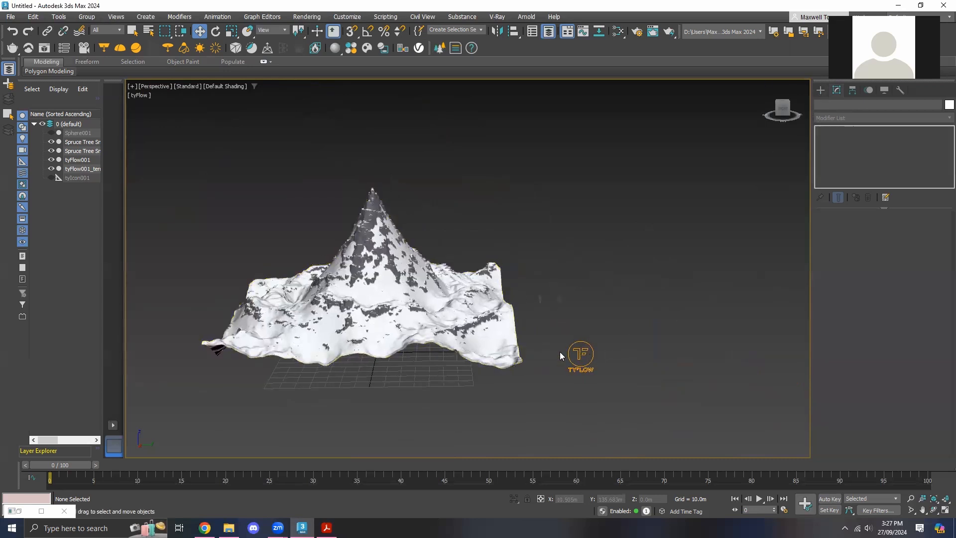
{"action": "left_click", "coordinate": [821, 90]}
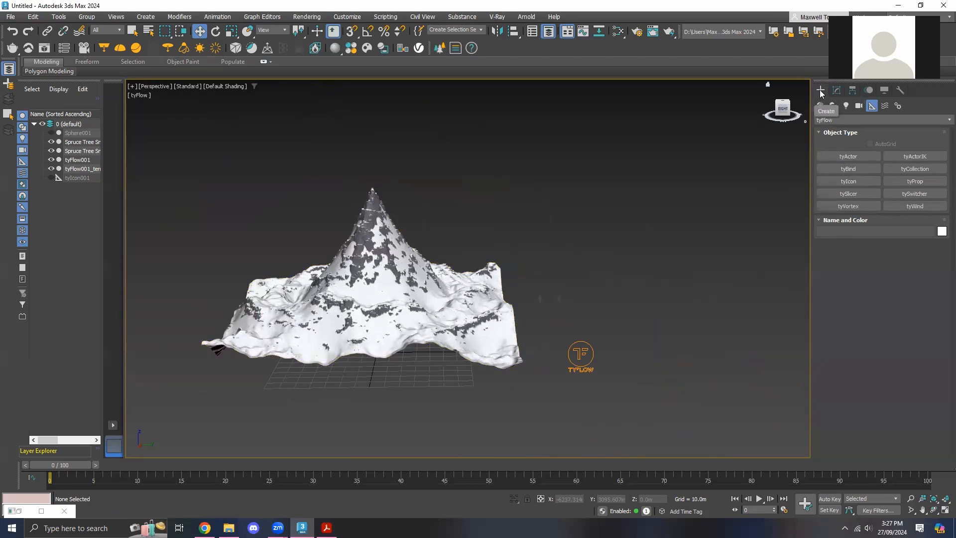
{"action": "left_click", "coordinate": [820, 106]}
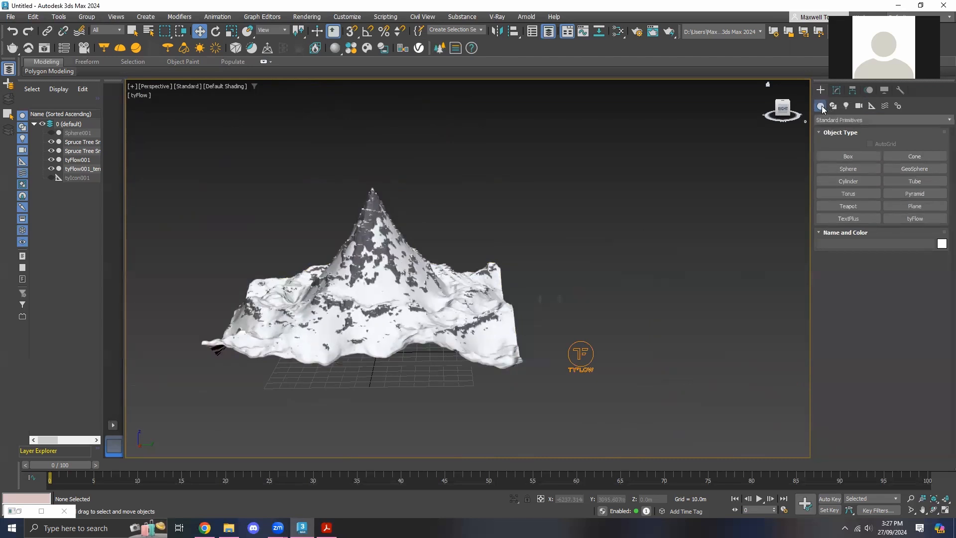
{"action": "left_click", "coordinate": [913, 218]}
Step: Open the editor of the existing terrain tyFlow object and place its window beside the mountain
{"action": "left_click", "coordinate": [838, 91]}
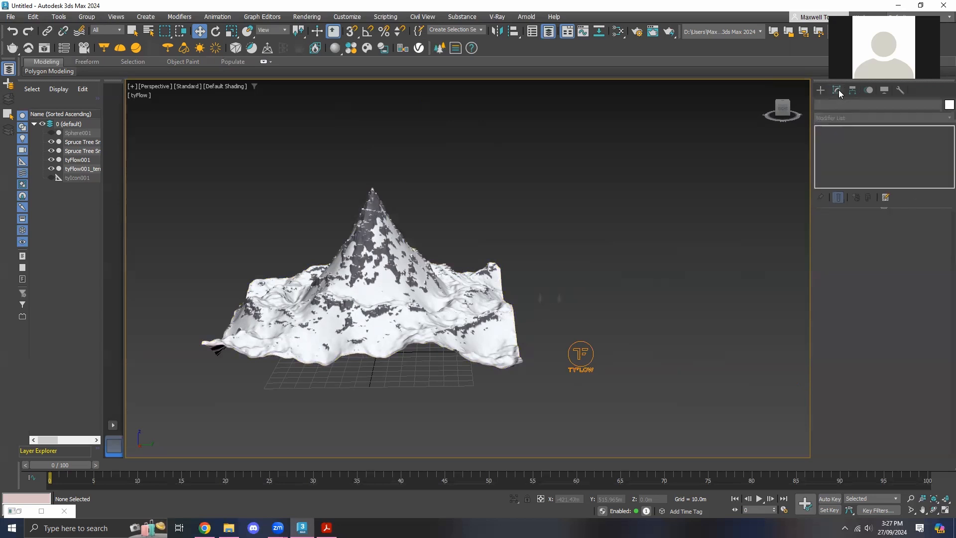
{"action": "left_click", "coordinate": [580, 356]}
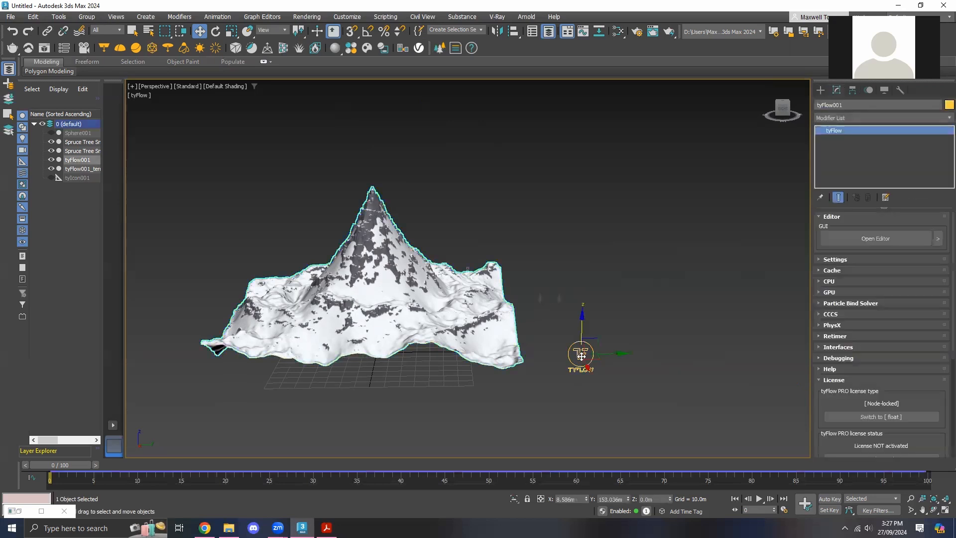
{"action": "left_click", "coordinate": [855, 239]}
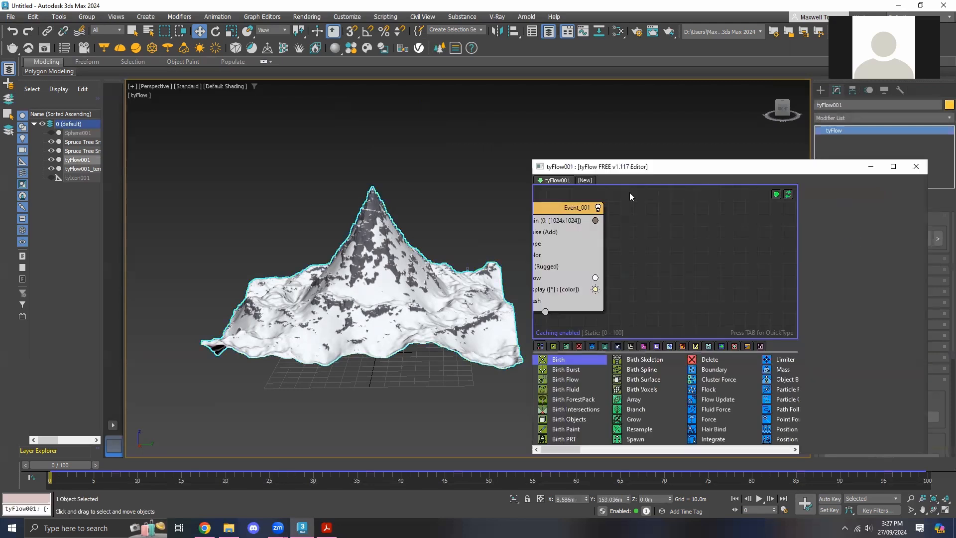
{"action": "left_click_drag", "start_coordinate": [655, 170], "coordinate": [674, 161]}
{"action": "middle_click_drag", "start_coordinate": [543, 224], "coordinate": [440, 274], "text": "alt"}
{"action": "left_click", "coordinate": [443, 263]}
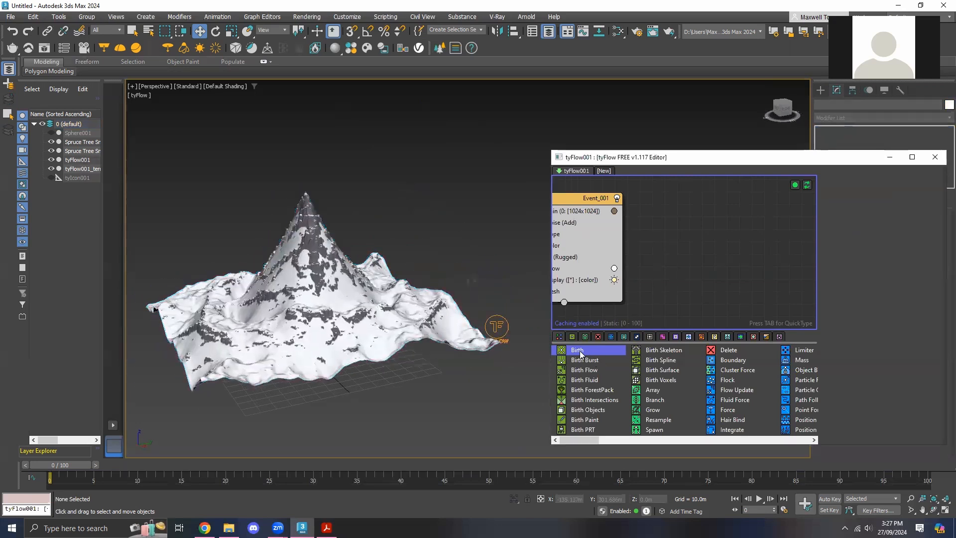
Step: Add a Birth operator as a new separate event next to the terrain event in the tyFlow graph
{"action": "mouse_move", "coordinate": [580, 440]}
{"action": "left_mouse_down"}
{"action": "mouse_move", "coordinate": [624, 448]}
{"action": "mouse_move", "coordinate": [573, 442]}
{"action": "left_mouse_up"}
{"action": "left_click_drag", "start_coordinate": [578, 350], "coordinate": [620, 313]}
{"action": "left_click_drag", "start_coordinate": [666, 206], "coordinate": [670, 208]}
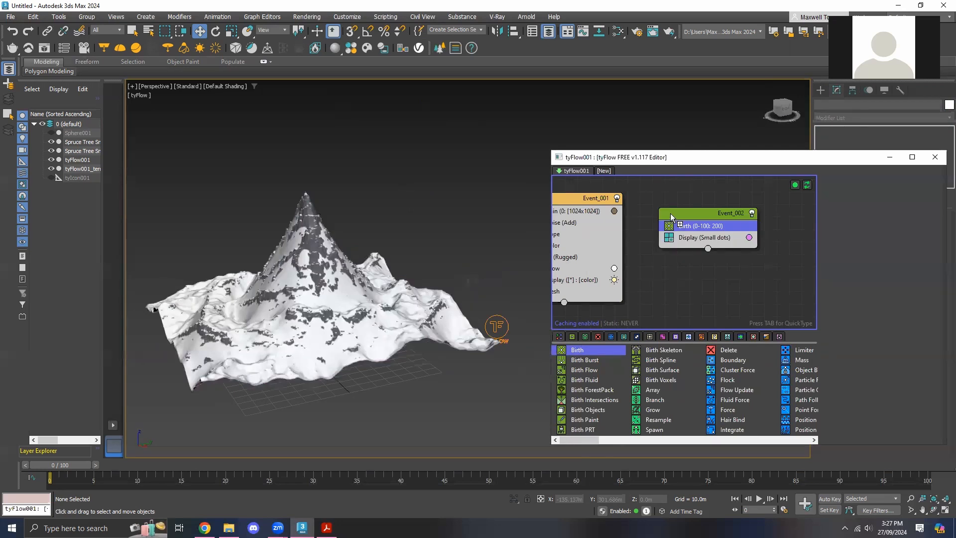
{"action": "left_click_drag", "start_coordinate": [760, 159], "coordinate": [734, 162]}
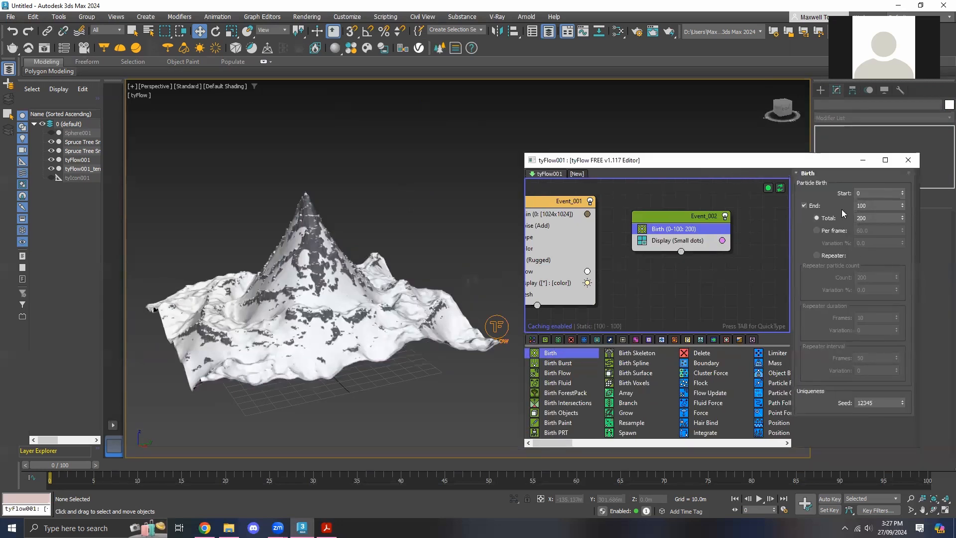
Step: Disable the end frame of the Birth operator and set its total particle count to 15
{"action": "left_click", "coordinate": [878, 206]}
{"action": "left_click", "coordinate": [805, 206]}
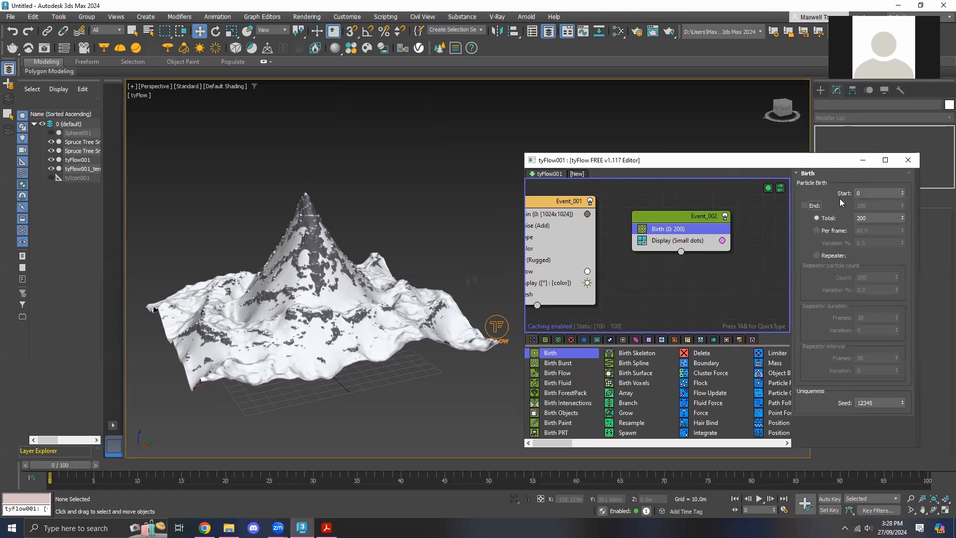
{"action": "left_click", "coordinate": [872, 219]}
{"action": "left_click_drag", "start_coordinate": [866, 221], "coordinate": [855, 219]}
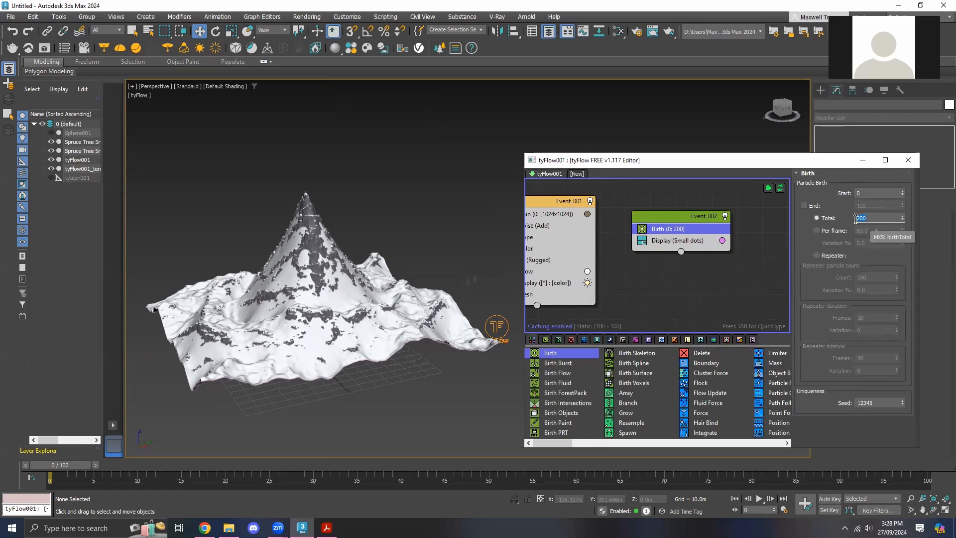
{"action": "key", "text": "BackSpace"}
{"action": "type", "text": "15"}
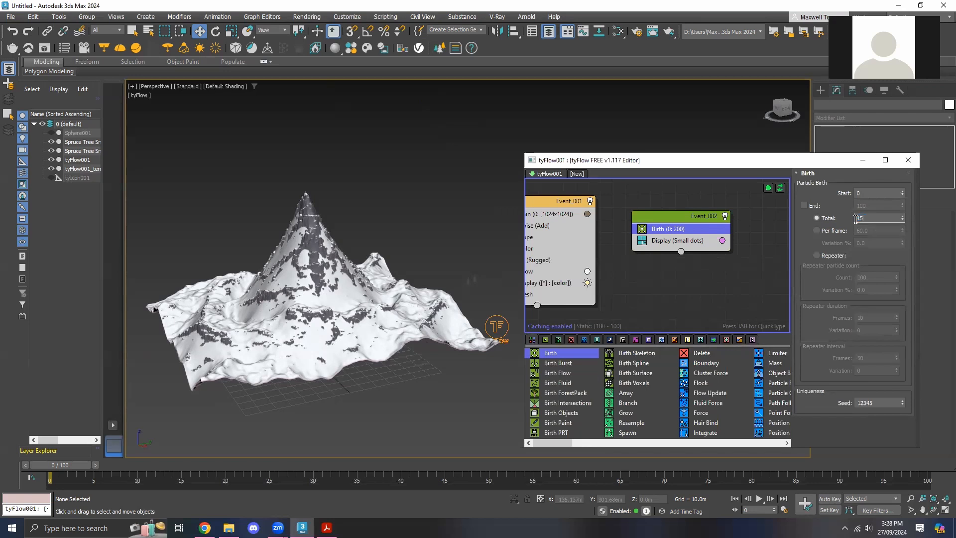
{"action": "key", "text": "Return"}
{"action": "middle_click_drag", "start_coordinate": [447, 271], "coordinate": [440, 273]}
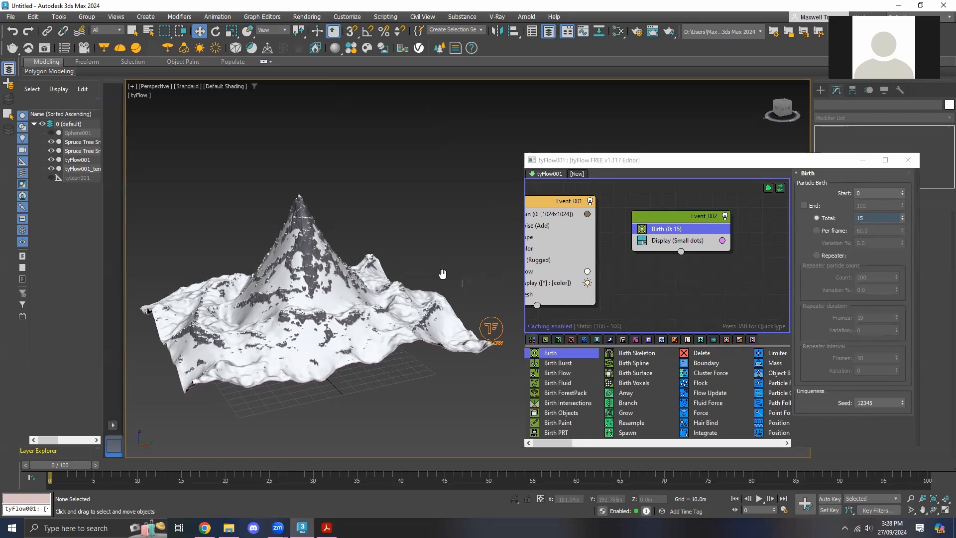
Step: Change the display mode of the new event's Display operator to Geometry
{"action": "left_click", "coordinate": [669, 242]}
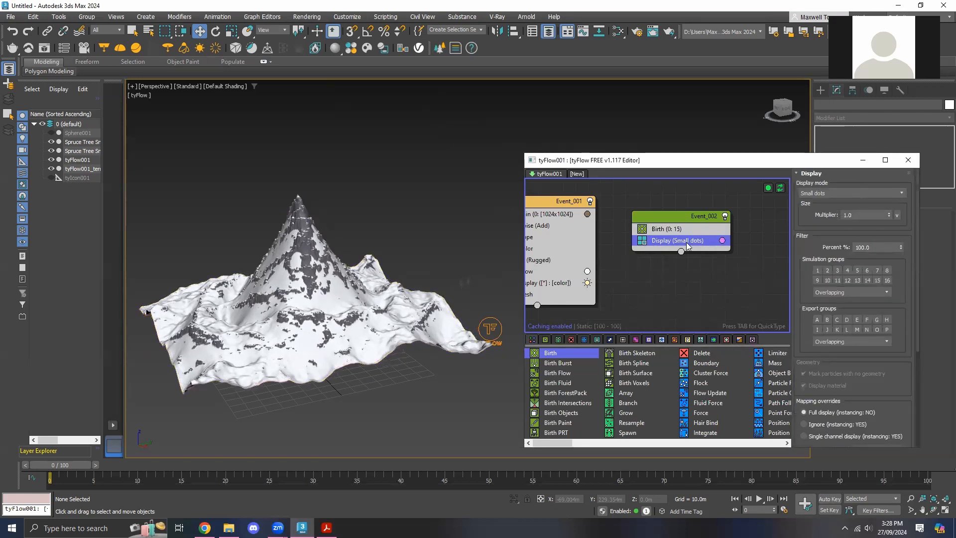
{"action": "left_click", "coordinate": [872, 194]}
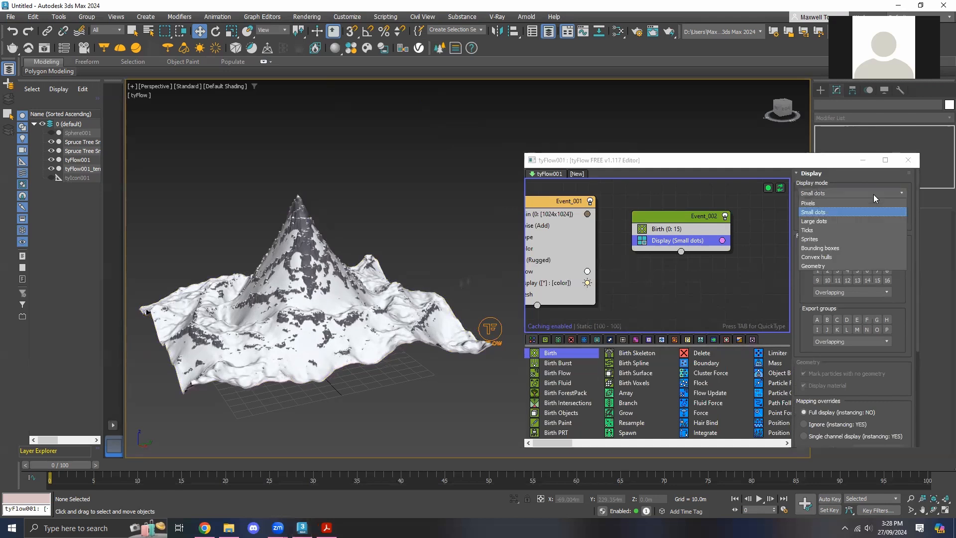
{"action": "left_click", "coordinate": [834, 266]}
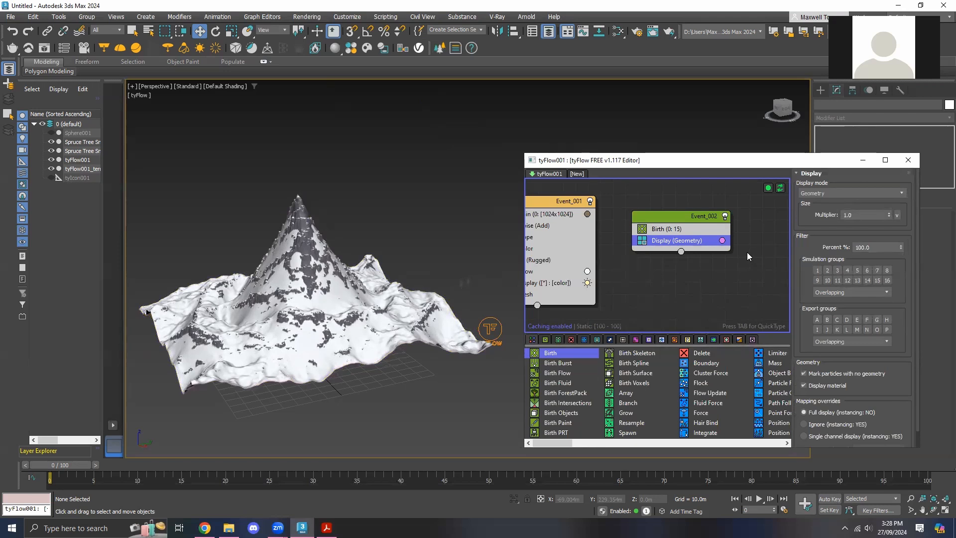
{"action": "left_click", "coordinate": [677, 259]}
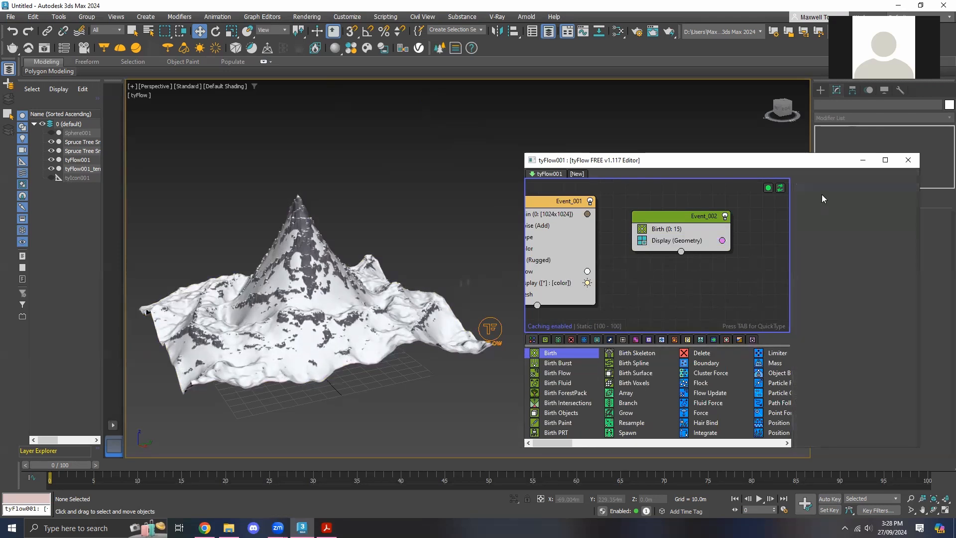
Step: Minimise the tyFlow editor and bring up the tyFlow category of helper objects for creation
{"action": "left_click", "coordinate": [862, 161]}
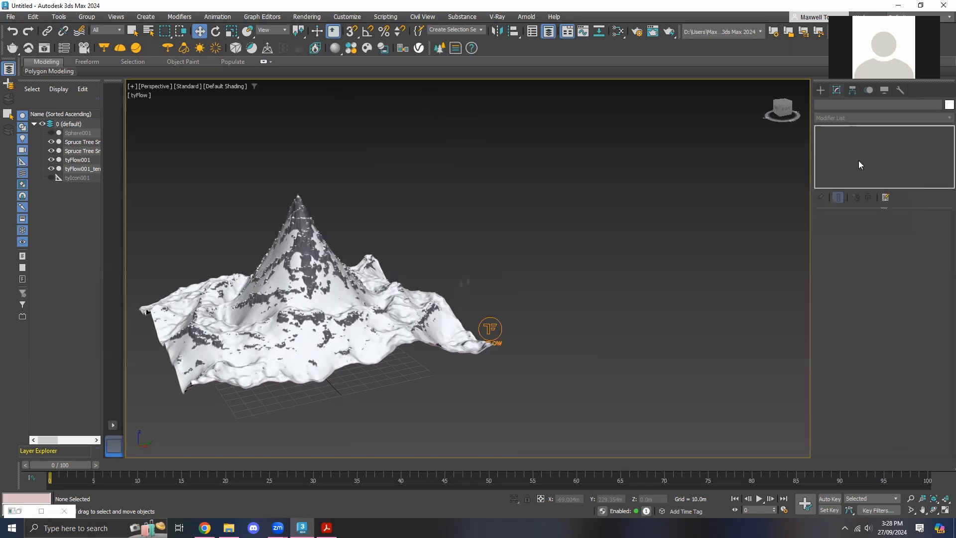
{"action": "left_click", "coordinate": [820, 90]}
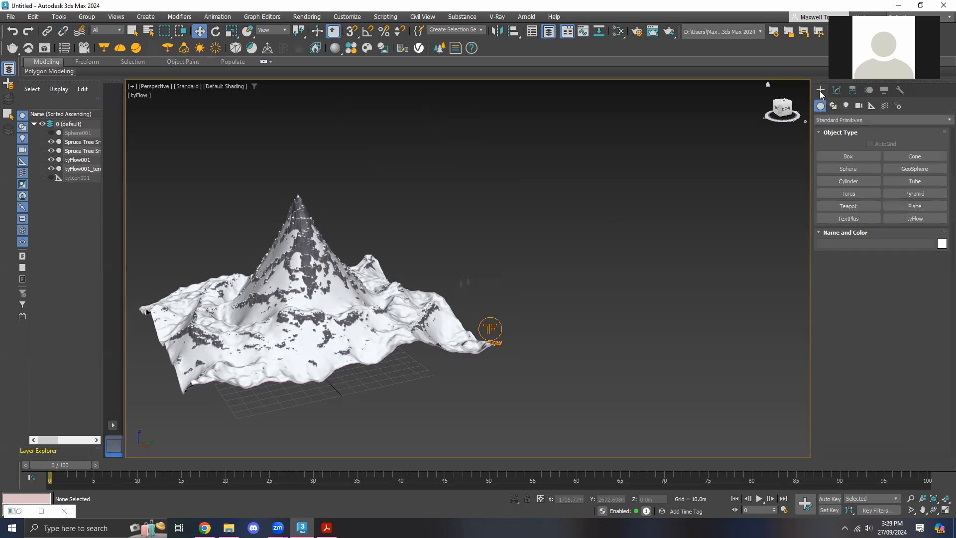
{"action": "left_click", "coordinate": [871, 106]}
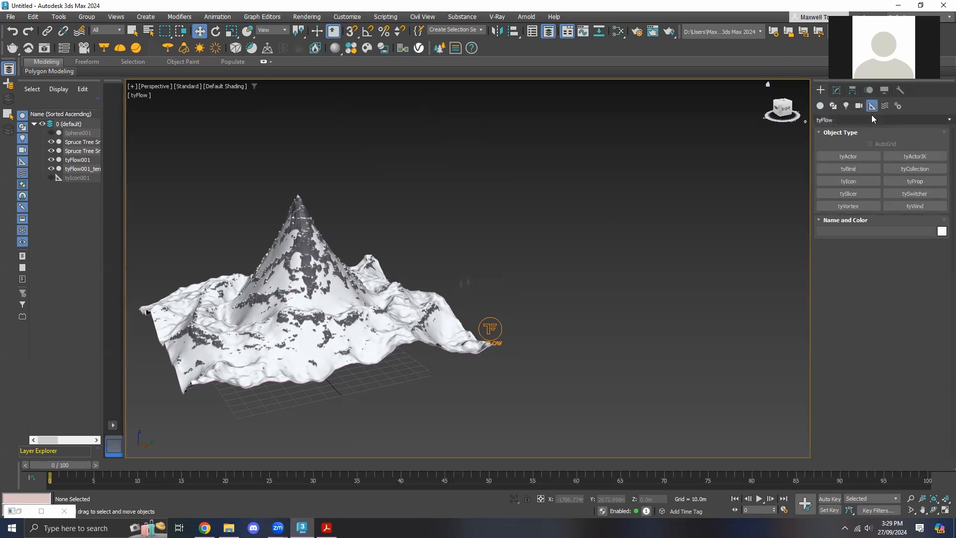
{"action": "left_click", "coordinate": [871, 120]}
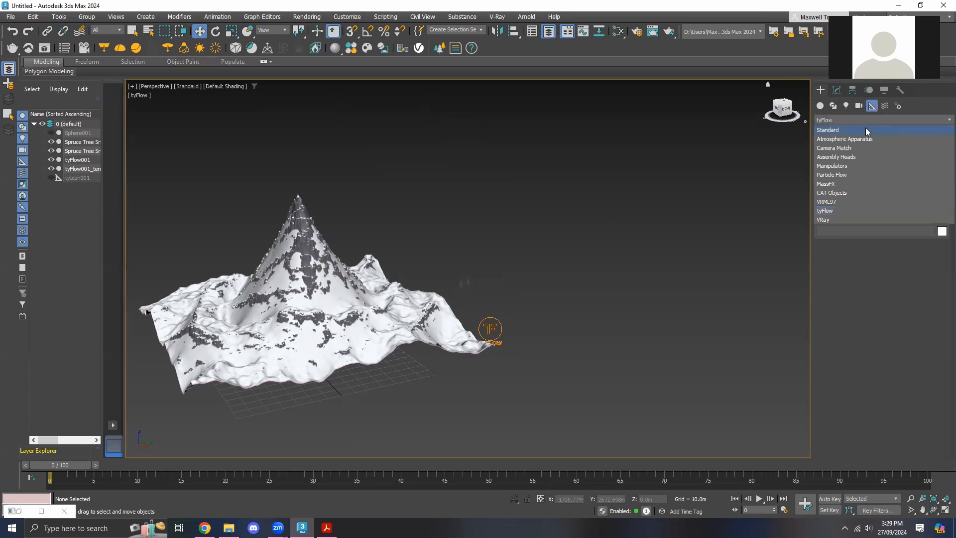
{"action": "left_click", "coordinate": [866, 129]}
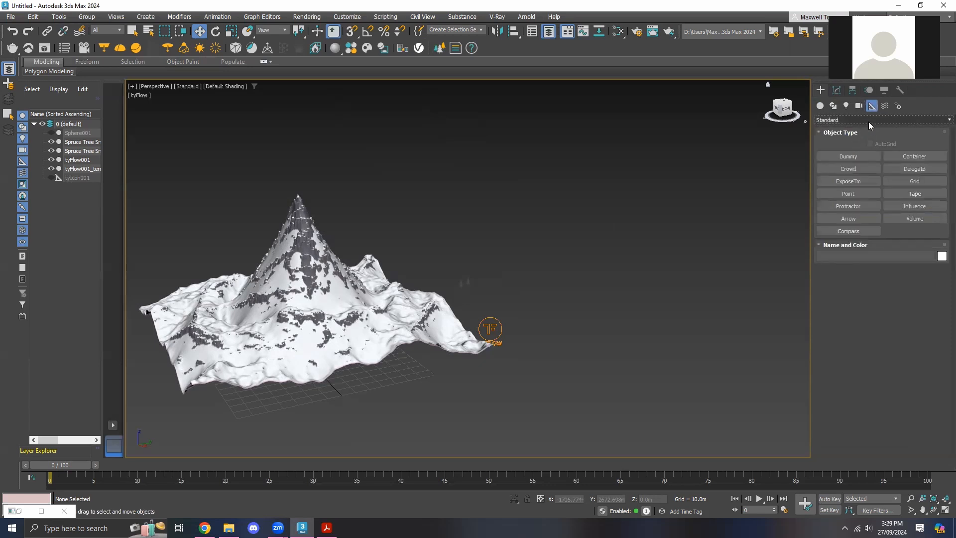
{"action": "left_click", "coordinate": [870, 122]}
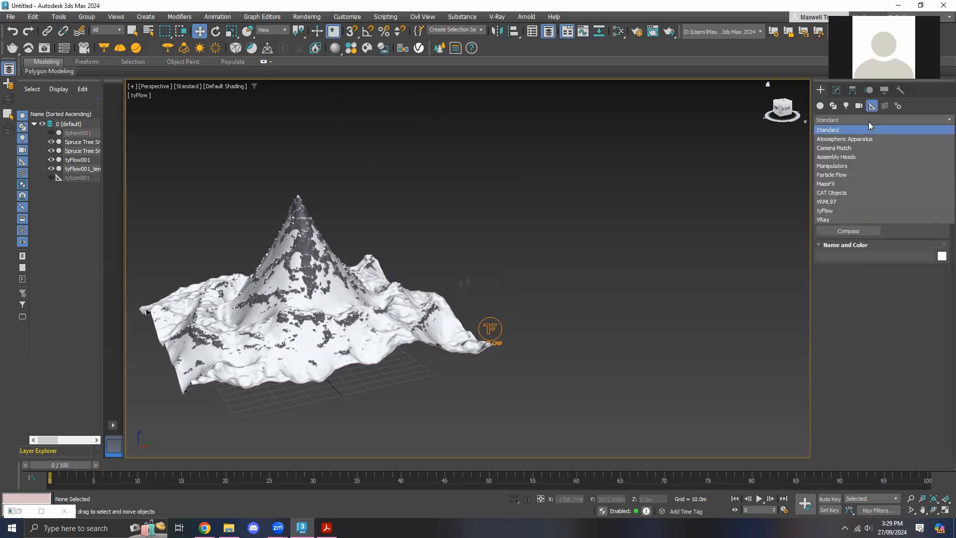
{"action": "left_click", "coordinate": [836, 212]}
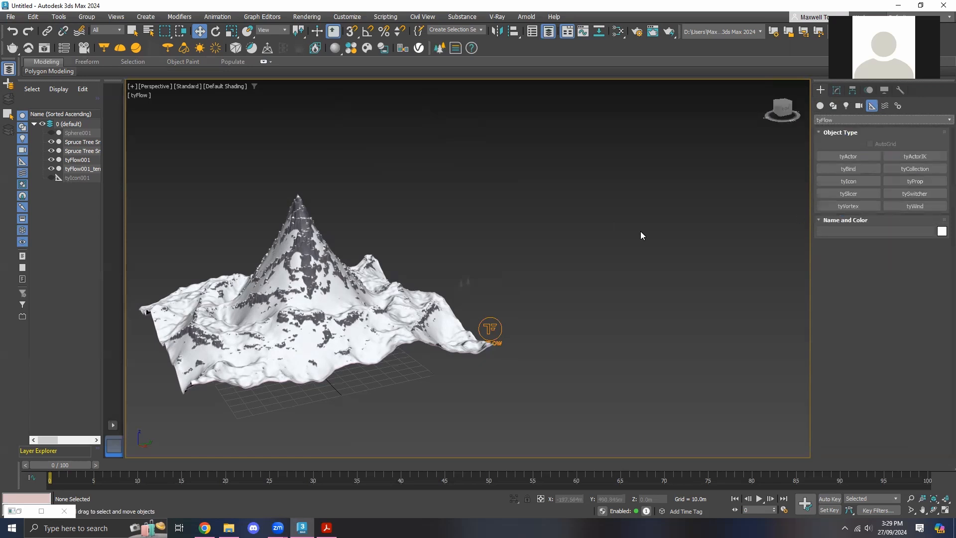
{"action": "middle_click_drag", "start_coordinate": [555, 252], "coordinate": [689, 269], "text": "alt"}
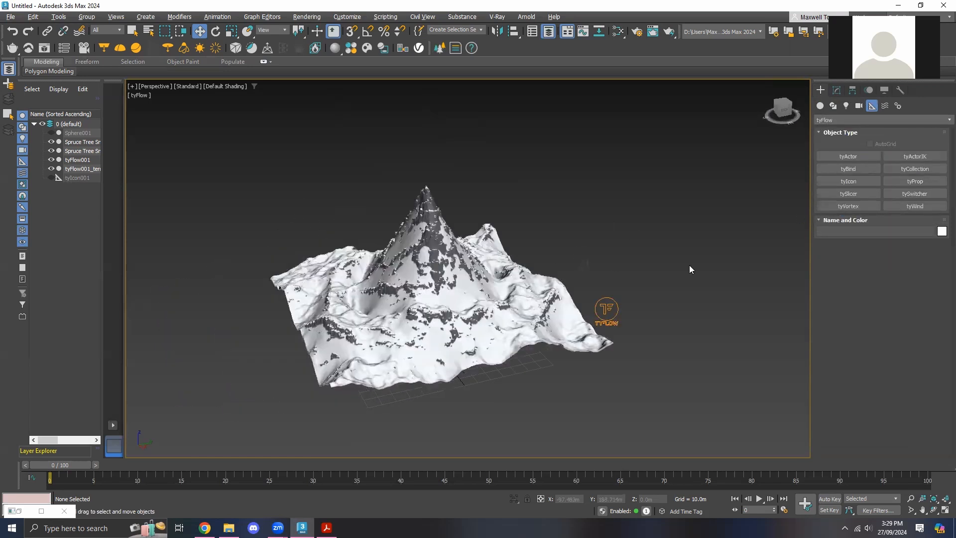
Step: Draw a rectangular tyIcon over the terrain's footprint from above, about 208 m long and 209 m wide
{"action": "left_click", "coordinate": [854, 181]}
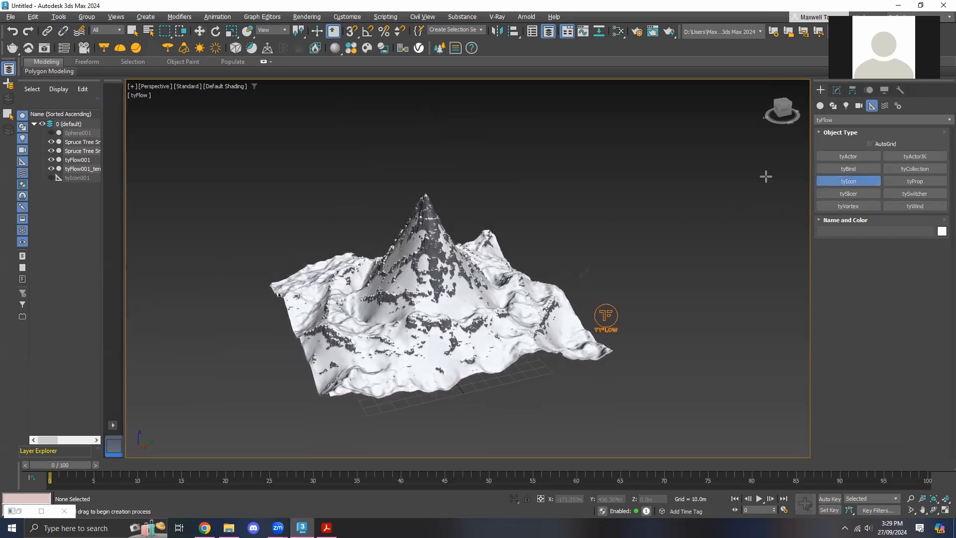
{"action": "middle_click_drag", "start_coordinate": [687, 186], "coordinate": [560, 164], "text": "alt"}
{"action": "left_click", "coordinate": [322, 132]}
{"action": "left_click_drag", "start_coordinate": [322, 132], "coordinate": [594, 405]}
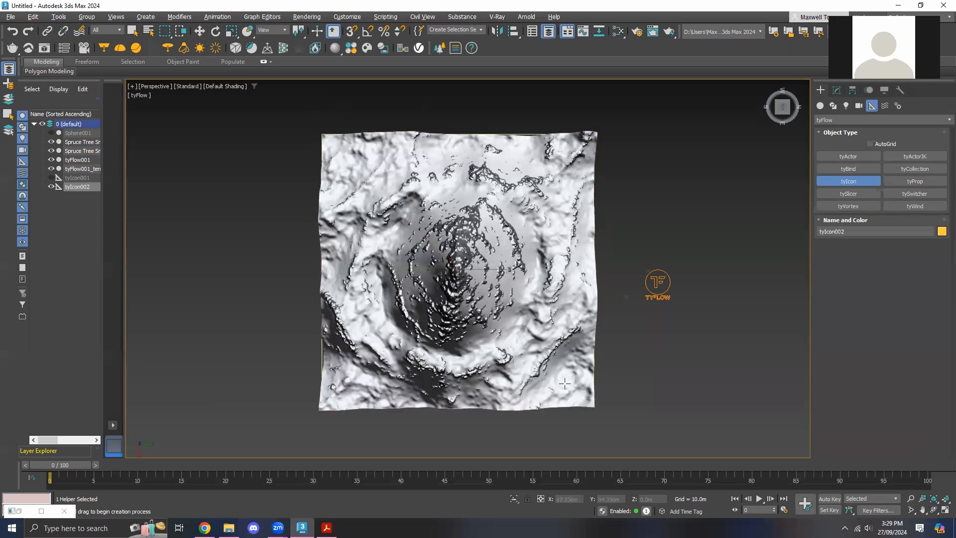
Step: Raise the new tyIcon vertically until it sits just above the mountain peak, and deselect it
{"action": "middle_click_drag", "start_coordinate": [551, 319], "coordinate": [467, 350], "text": "alt"}
{"action": "left_click", "coordinate": [840, 91]}
{"action": "middle_click_drag", "start_coordinate": [544, 309], "coordinate": [433, 267], "text": "alt"}
{"action": "left_click_drag", "start_coordinate": [416, 253], "coordinate": [427, 112]}
{"action": "middle_click_drag", "start_coordinate": [428, 112], "coordinate": [431, 200]}
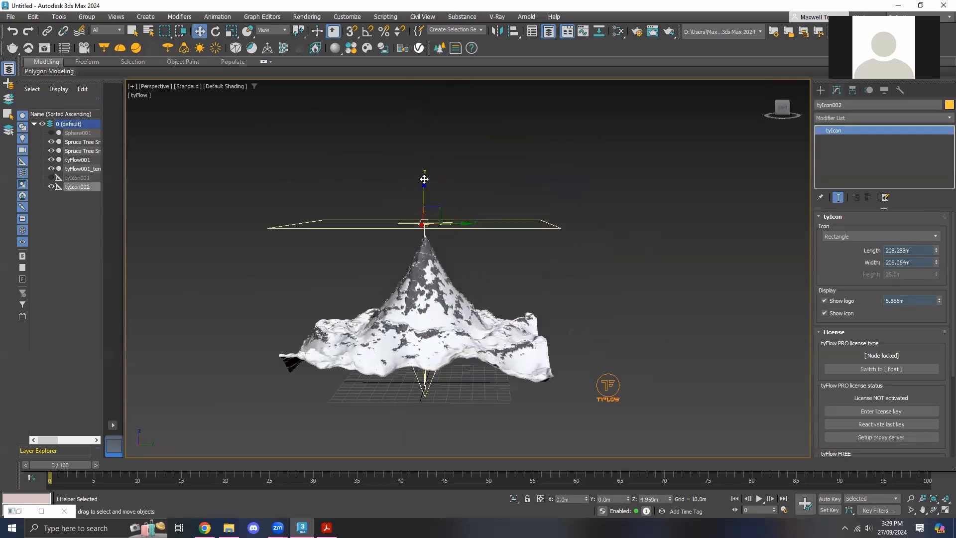
{"action": "left_click", "coordinate": [504, 293]}
Step: Select the tyFlow object again and reopen its editor with the terrain and Birth events
{"action": "mouse_move", "coordinate": [504, 293]}
{"action": "middle_mouse_down", "text": "alt"}
{"action": "mouse_move", "coordinate": [450, 261]}
{"action": "mouse_move", "coordinate": [495, 286]}
{"action": "middle_mouse_up", "text": "alt"}
{"action": "scroll", "coordinate": [568, 323], "scroll_direction": "up", "scroll_amount": 4}
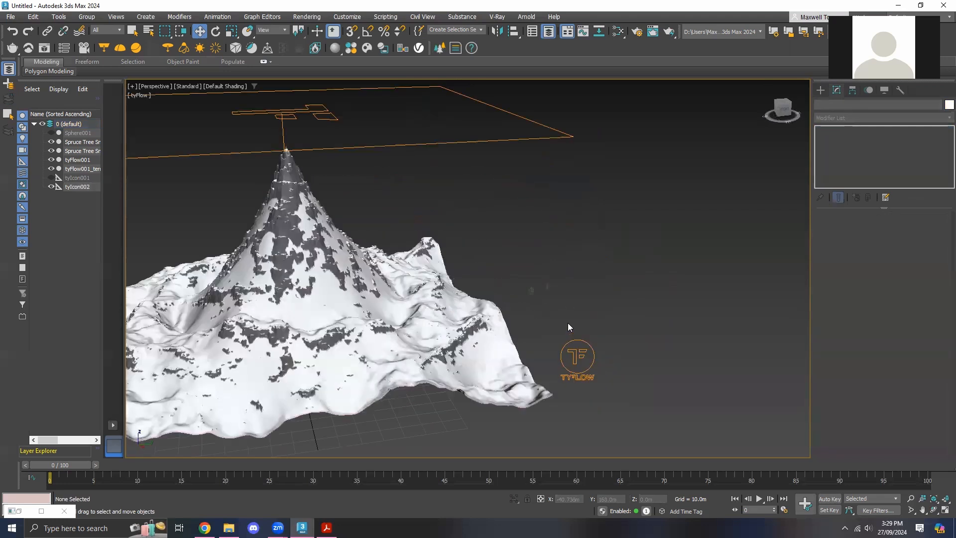
{"action": "left_click", "coordinate": [583, 350]}
{"action": "left_click", "coordinate": [867, 239]}
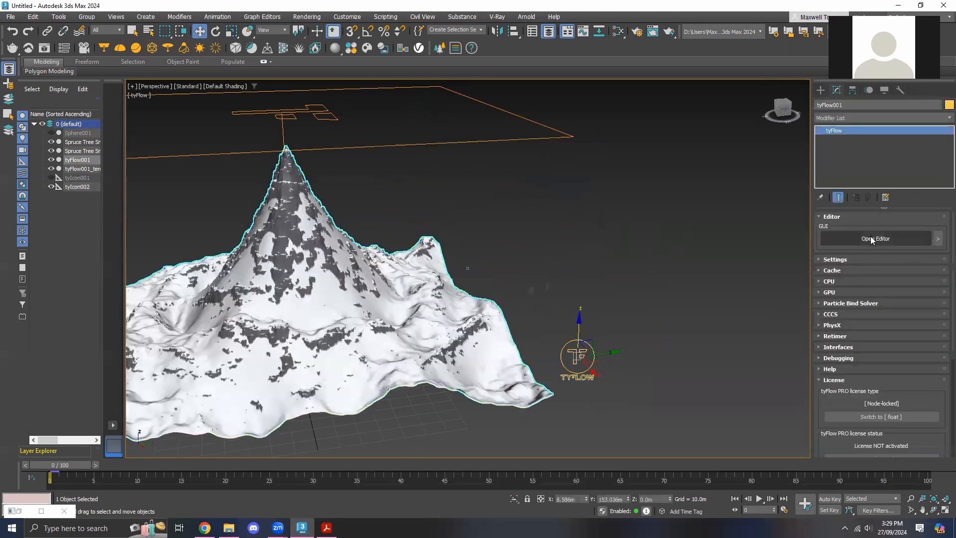
{"action": "scroll", "coordinate": [459, 296], "scroll_direction": "down", "scroll_amount": 3}
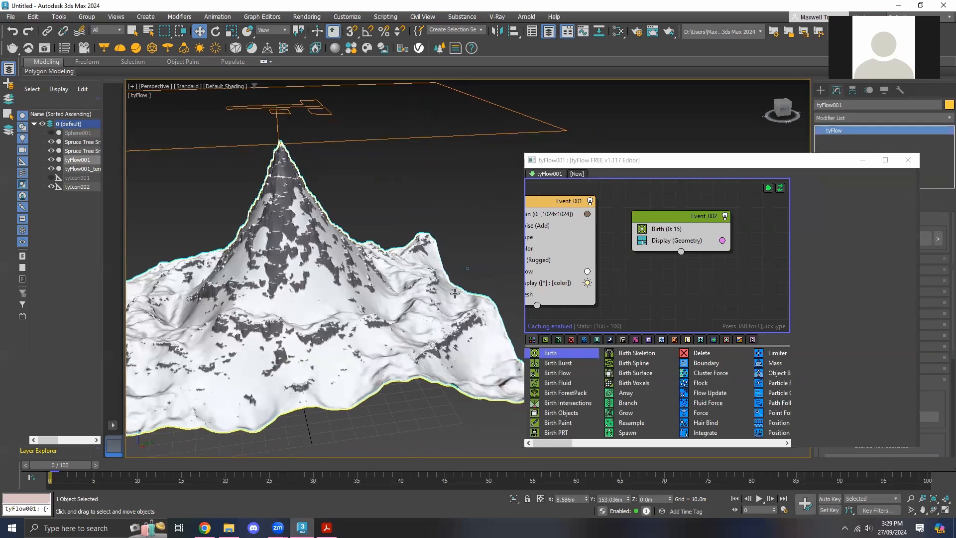
Step: Add a Position Icon operator to the Birth event and pick the tyIcon above the mountain as its icon
{"action": "scroll", "coordinate": [466, 287], "scroll_direction": "down", "scroll_amount": 2}
{"action": "middle_click_drag", "start_coordinate": [476, 274], "coordinate": [462, 286]}
{"action": "left_click_drag", "start_coordinate": [667, 213], "coordinate": [656, 242]}
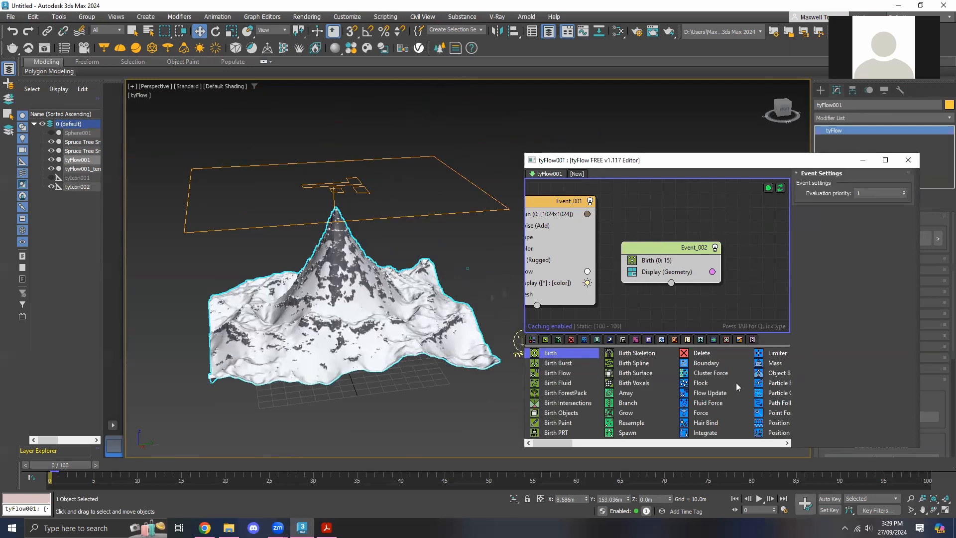
{"action": "left_click_drag", "start_coordinate": [576, 443], "coordinate": [596, 444]}
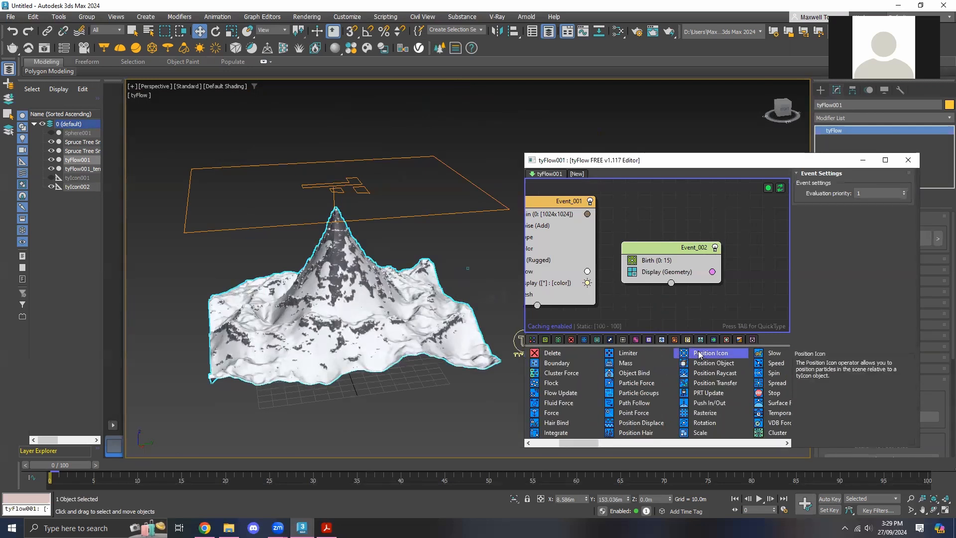
{"action": "left_click_drag", "start_coordinate": [697, 354], "coordinate": [646, 269]}
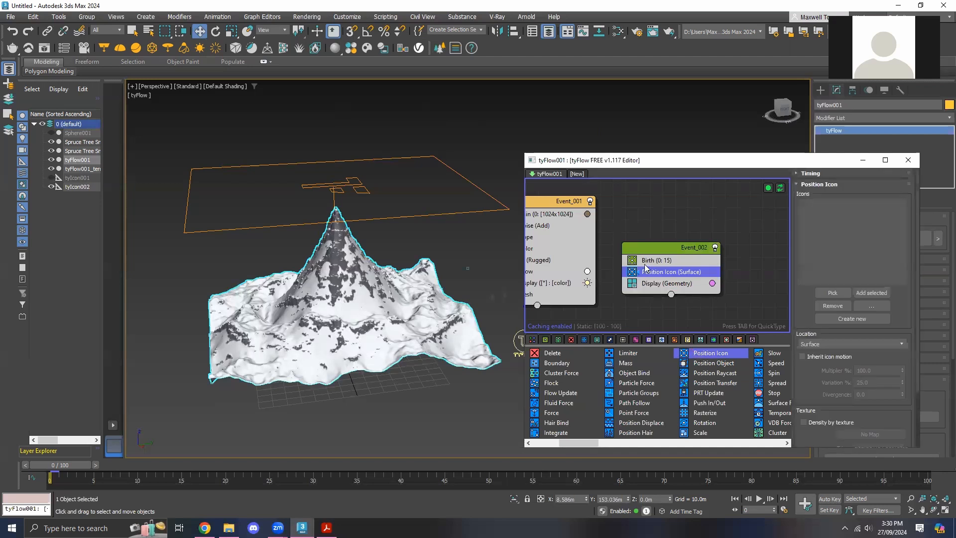
{"action": "left_click", "coordinate": [827, 292]}
{"action": "left_click", "coordinate": [483, 209]}
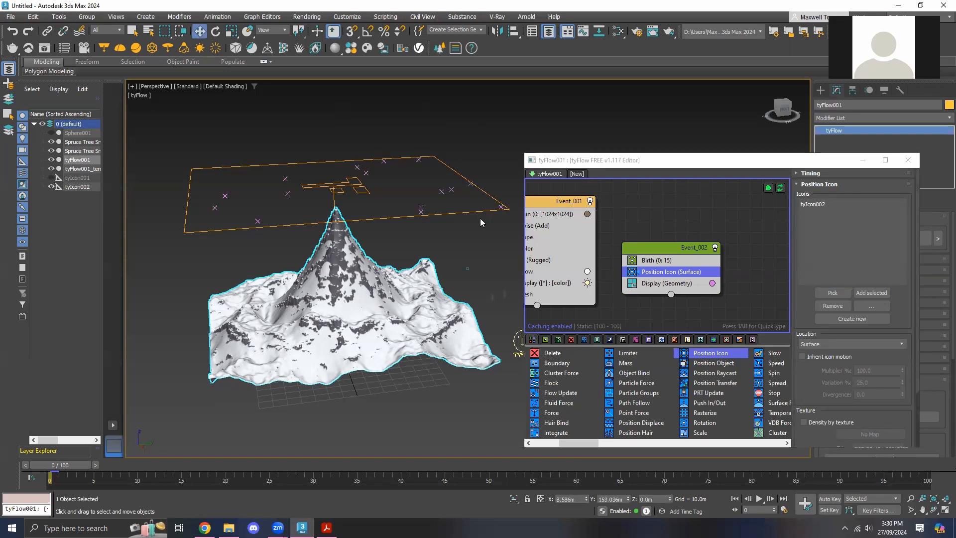
Step: Add a Shape operator to the Birth event, between Position Icon and Display
{"action": "scroll", "coordinate": [448, 232], "scroll_direction": "up", "scroll_amount": 5}
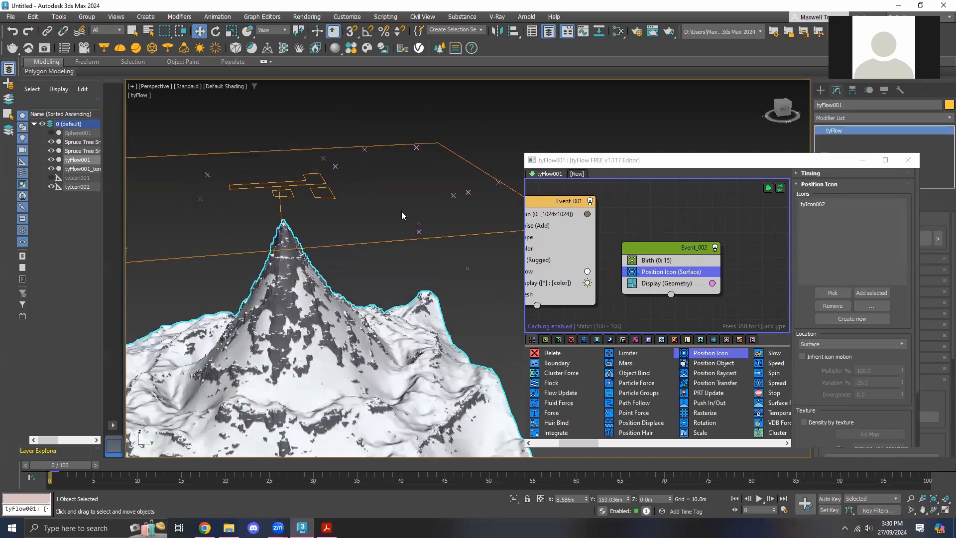
{"action": "mouse_move", "coordinate": [369, 215]}
{"action": "middle_mouse_down"}
{"action": "mouse_move", "coordinate": [446, 214]}
{"action": "mouse_move", "coordinate": [419, 228]}
{"action": "mouse_move", "coordinate": [402, 223]}
{"action": "mouse_move", "coordinate": [434, 226]}
{"action": "mouse_move", "coordinate": [377, 218]}
{"action": "middle_mouse_up"}
{"action": "scroll", "coordinate": [361, 219], "scroll_direction": "down", "scroll_amount": 3}
{"action": "middle_click_drag", "start_coordinate": [251, 199], "coordinate": [304, 202]}
{"action": "middle_click_drag", "start_coordinate": [331, 242], "coordinate": [351, 260]}
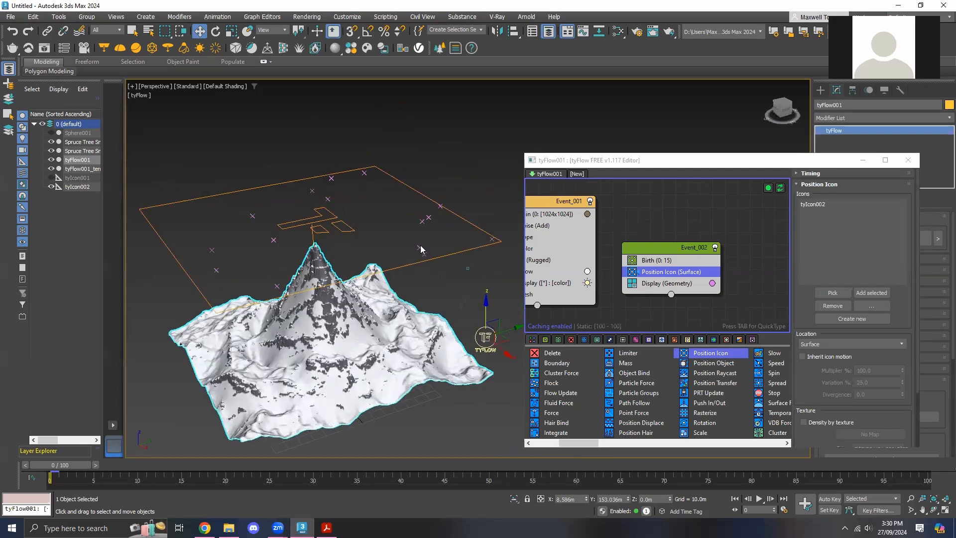
{"action": "middle_click_drag", "start_coordinate": [409, 257], "coordinate": [402, 251]}
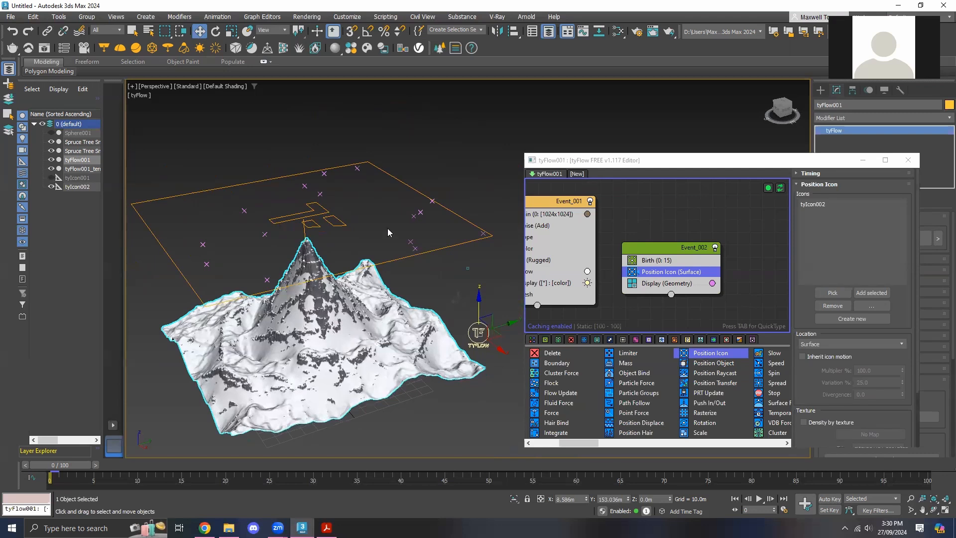
{"action": "left_click_drag", "start_coordinate": [704, 256], "coordinate": [692, 261]}
{"action": "left_click", "coordinate": [725, 260]}
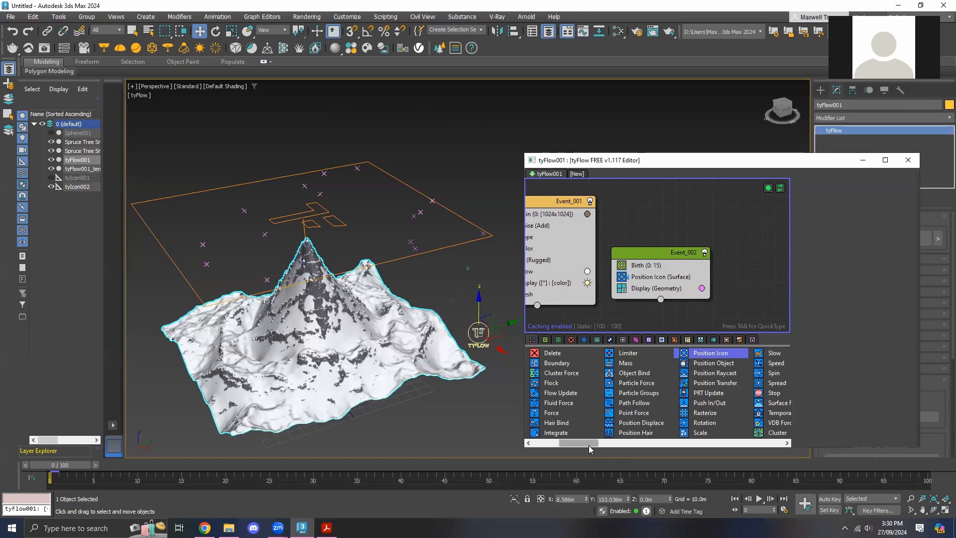
{"action": "left_click_drag", "start_coordinate": [598, 445], "coordinate": [640, 453]}
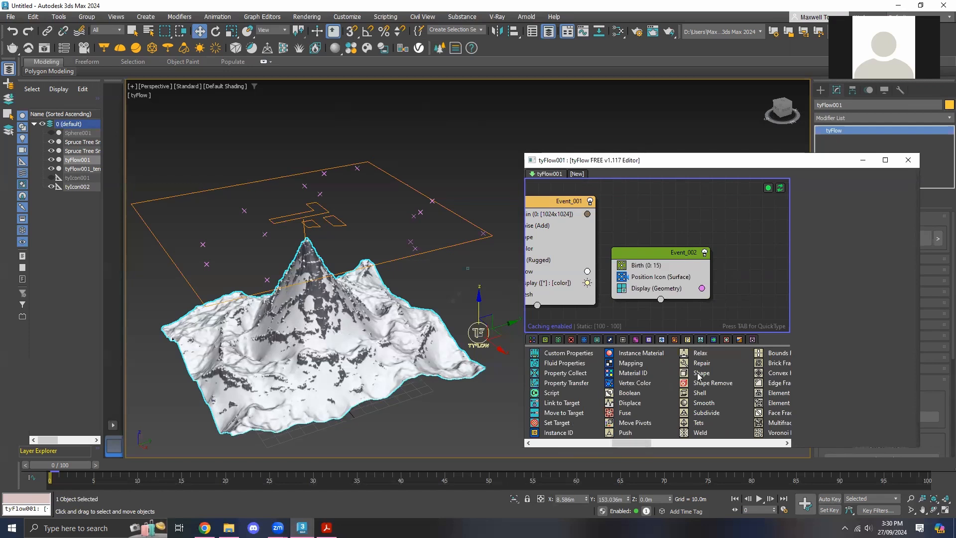
{"action": "left_click_drag", "start_coordinate": [699, 377], "coordinate": [650, 283]}
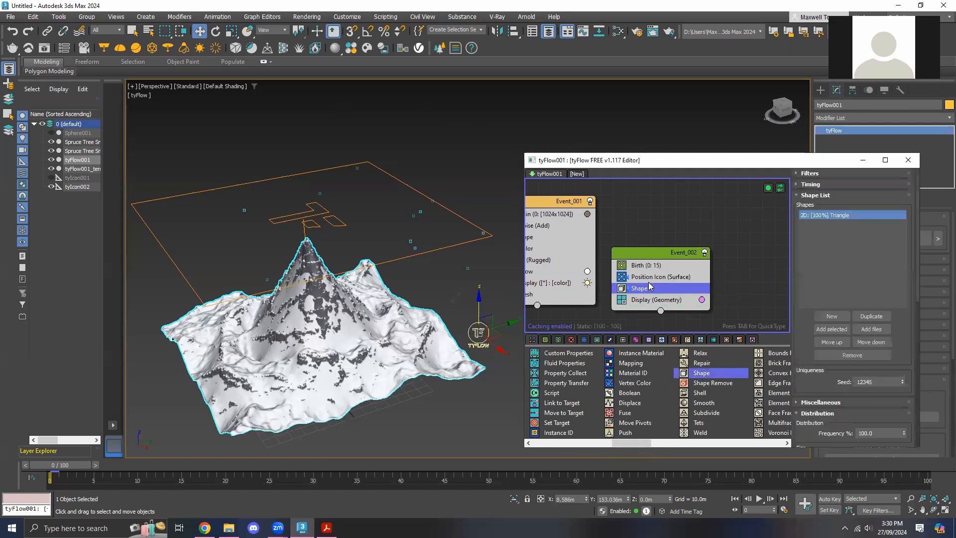
{"action": "mouse_move", "coordinate": [459, 262]}
{"action": "middle_mouse_down"}
{"action": "mouse_move", "coordinate": [442, 274]}
{"action": "mouse_move", "coordinate": [453, 263]}
{"action": "middle_mouse_up"}
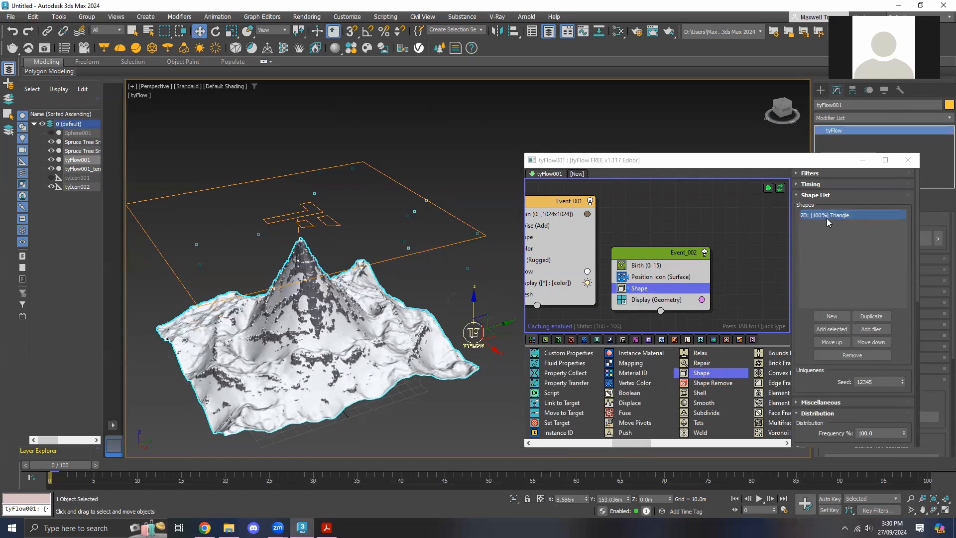
Step: Remove the default triangle from the Shape operator's shape list and add a new shape entry
{"action": "left_click", "coordinate": [831, 233]}
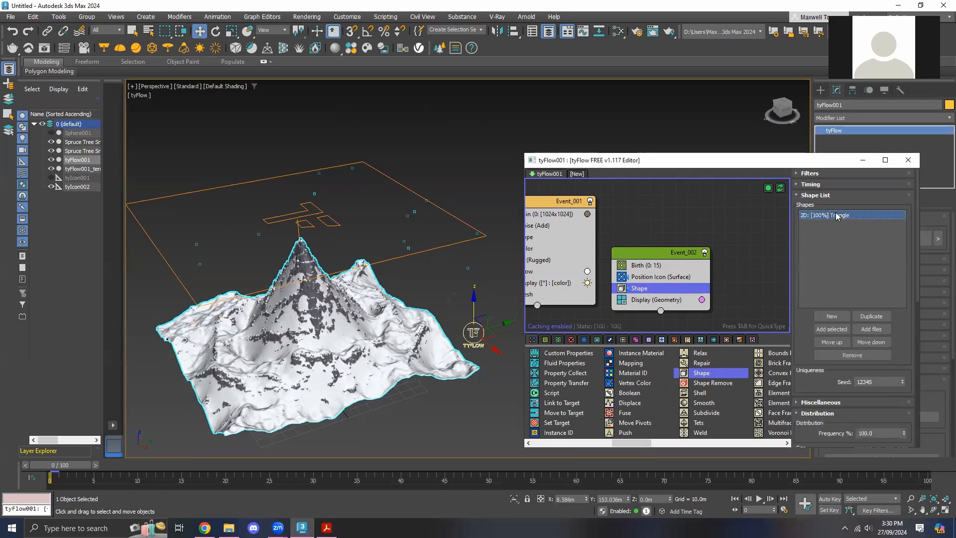
{"action": "left_click", "coordinate": [852, 356]}
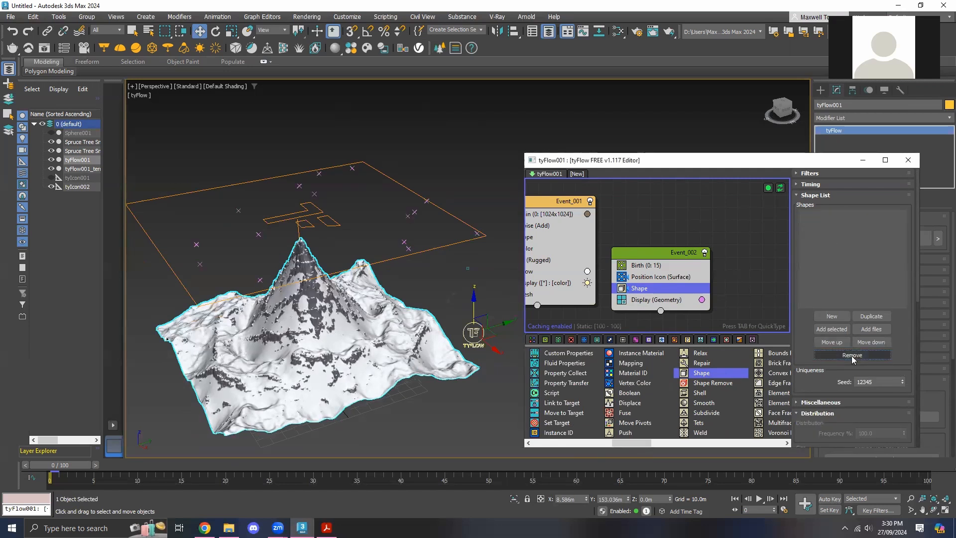
{"action": "left_click", "coordinate": [833, 317]}
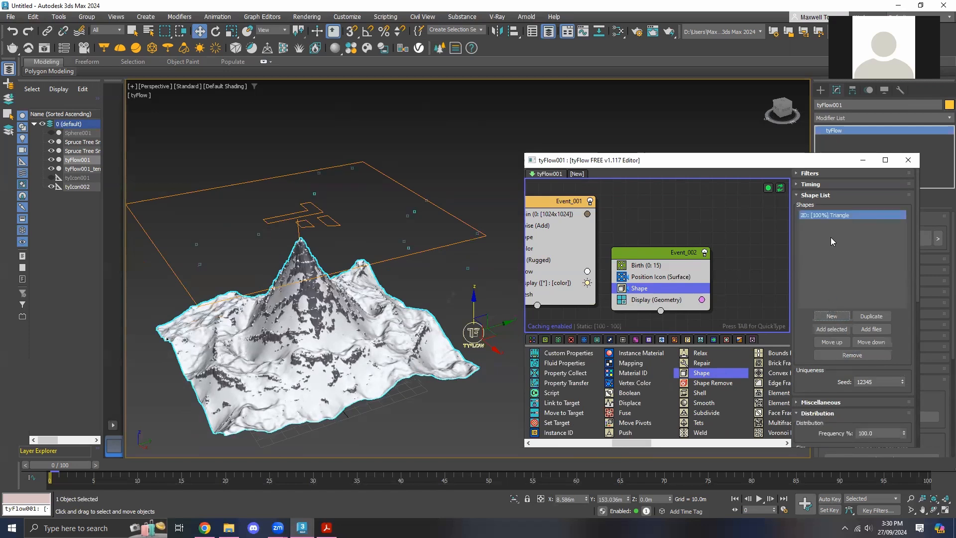
Step: Switch the new shape's mesh to a reference node and pick Spruce Tree Snow 98-16_002 beside the terrain
{"action": "left_click_drag", "start_coordinate": [915, 250], "coordinate": [915, 366]}
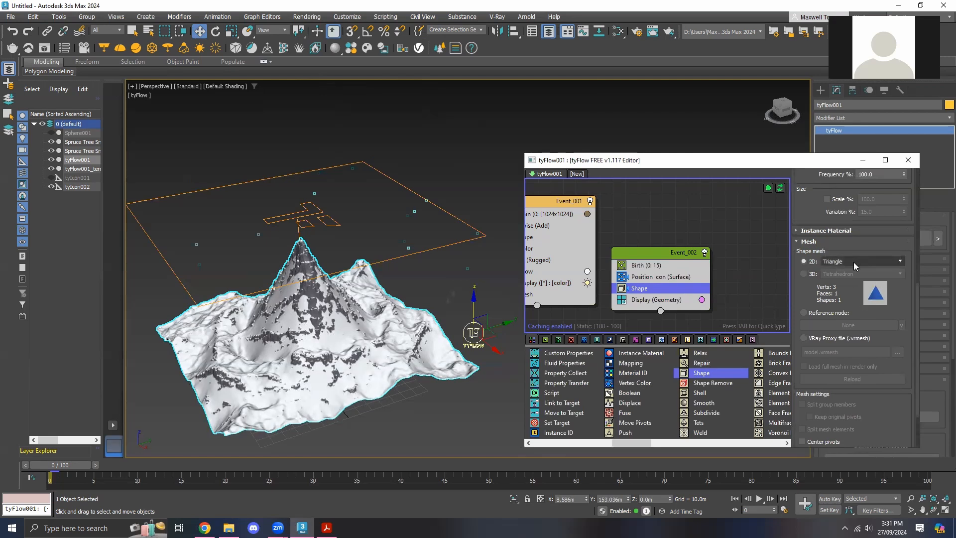
{"action": "left_click", "coordinate": [805, 315]}
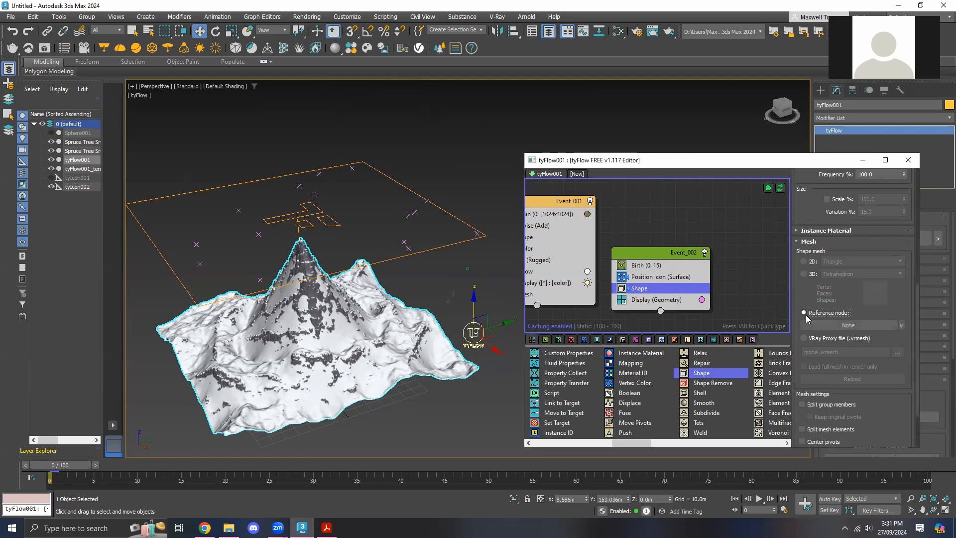
{"action": "left_click", "coordinate": [848, 325]}
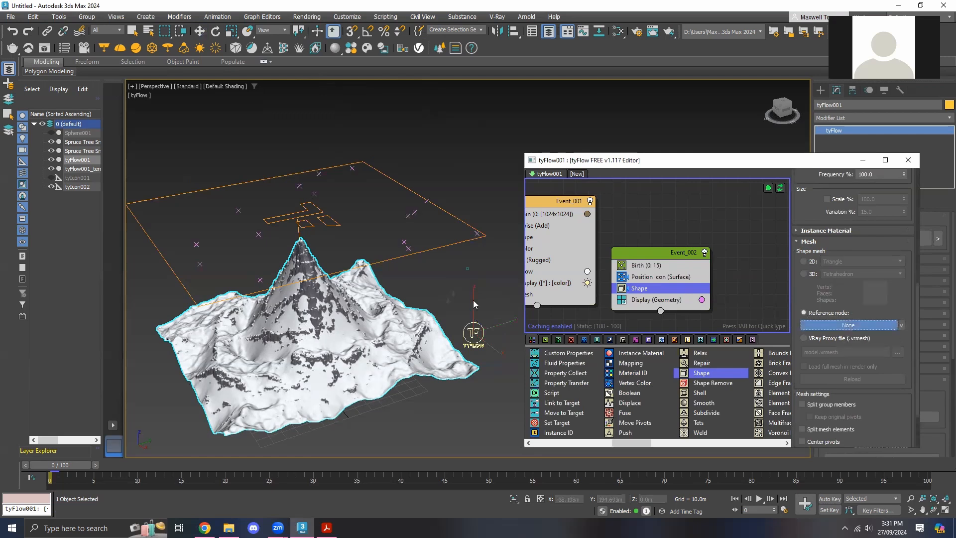
{"action": "scroll", "coordinate": [457, 311], "scroll_direction": "up", "scroll_amount": 3}
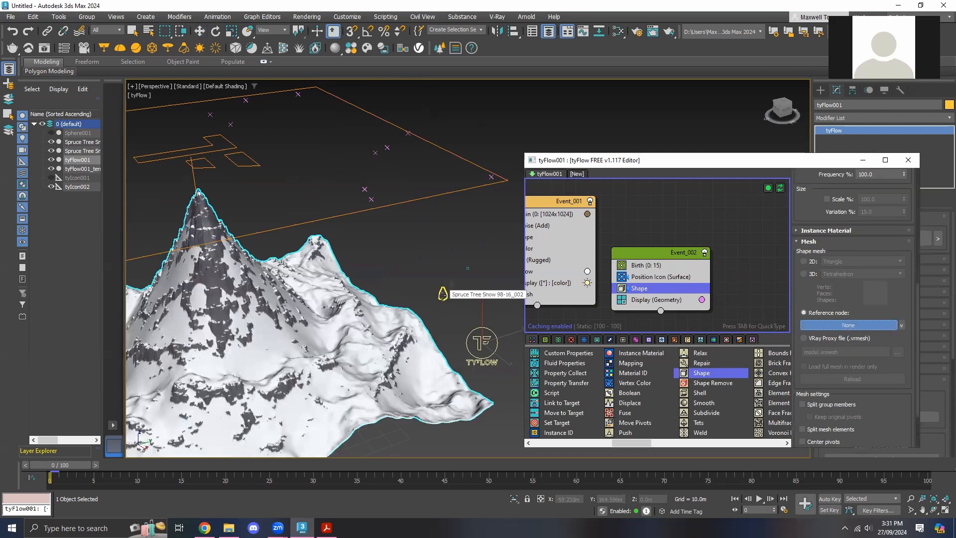
{"action": "left_click", "coordinate": [443, 294]}
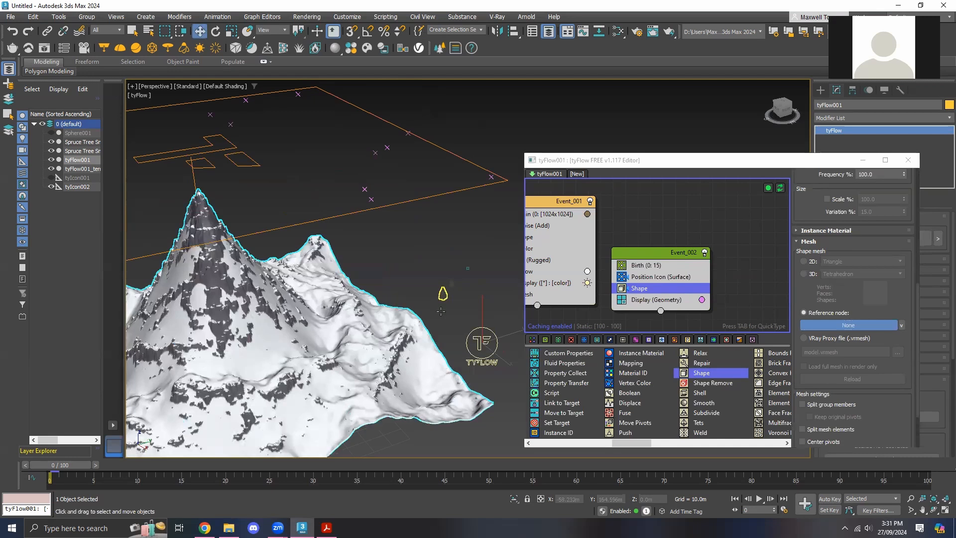
Step: Enable size scaling for the spruce tree shape and set its scale to 1%
{"action": "scroll", "coordinate": [417, 268], "scroll_direction": "down", "scroll_amount": 2}
{"action": "middle_click_drag", "start_coordinate": [390, 239], "coordinate": [410, 275], "text": "alt"}
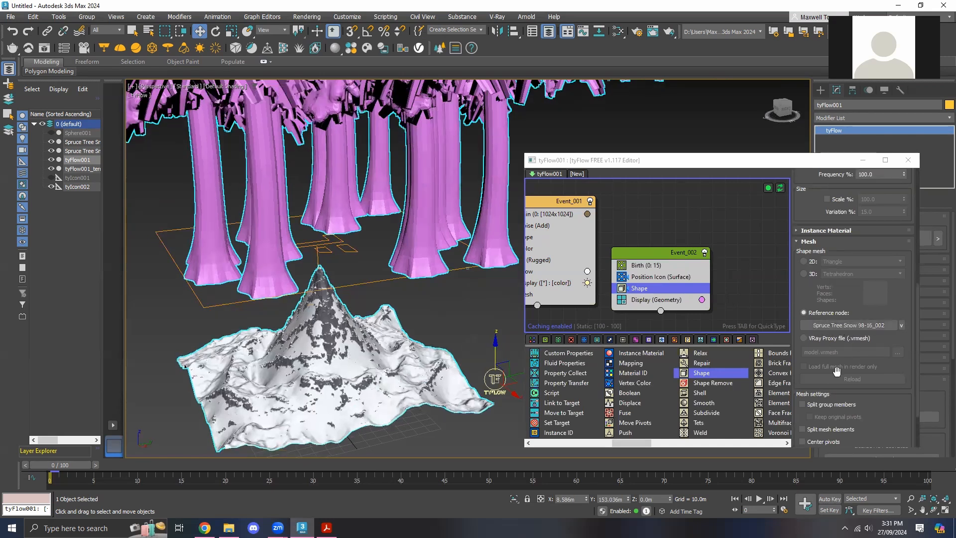
{"action": "scroll", "coordinate": [809, 295], "scroll_direction": "up", "scroll_amount": 1}
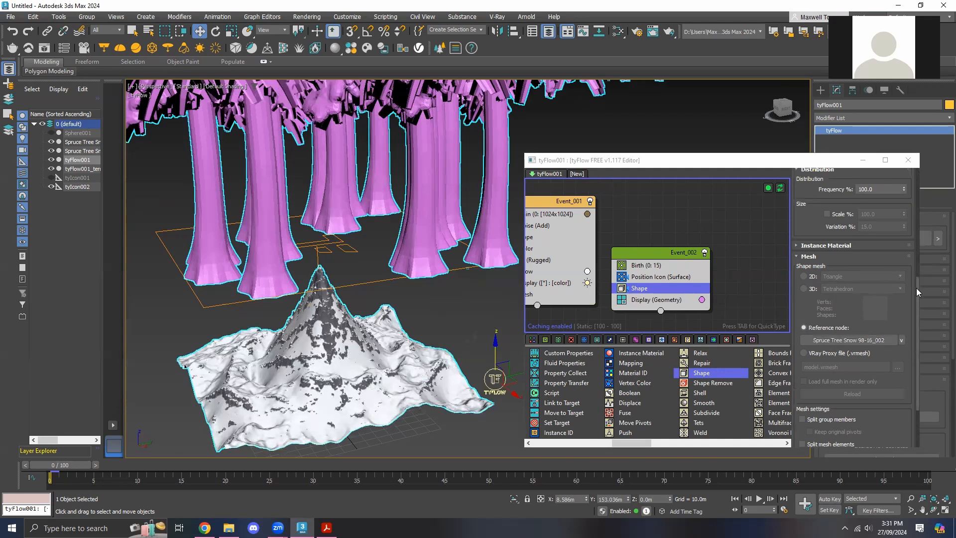
{"action": "left_click_drag", "start_coordinate": [916, 288], "coordinate": [915, 266]}
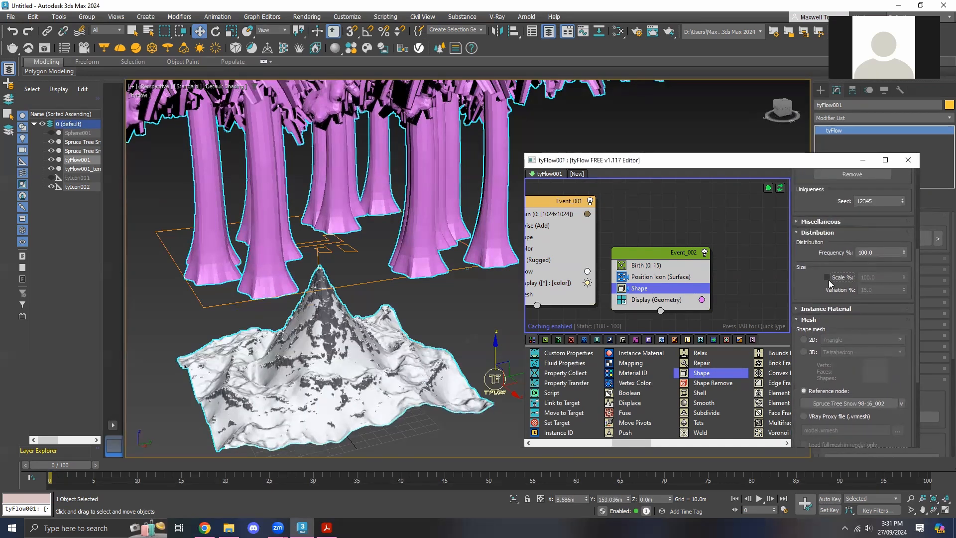
{"action": "left_click", "coordinate": [855, 280]}
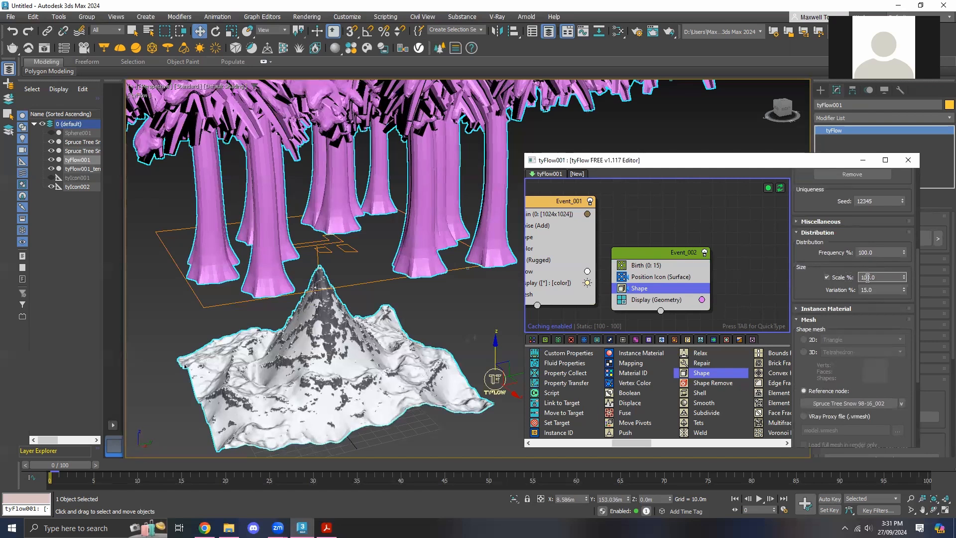
{"action": "double_click", "coordinate": [868, 278]}
{"action": "left_click", "coordinate": [862, 290]}
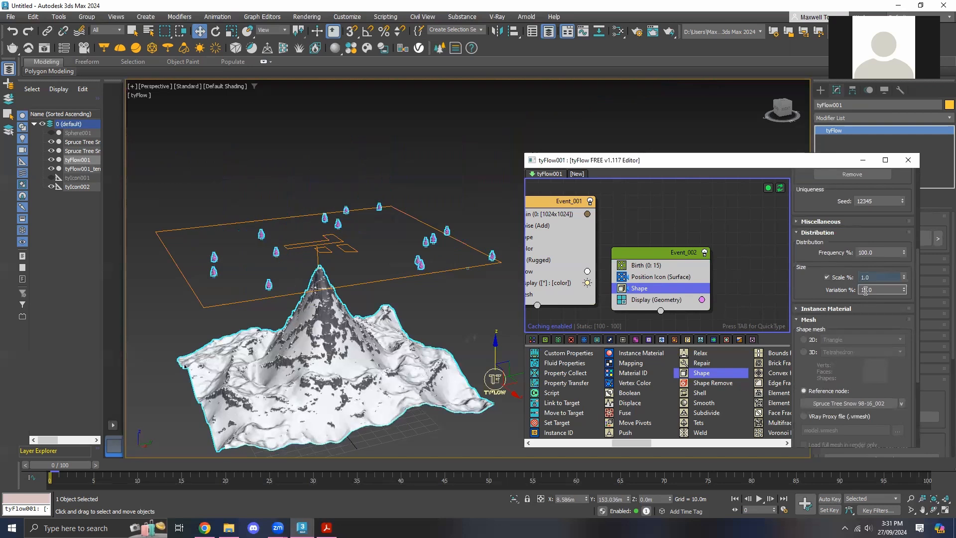
Step: Add a Position Raycast operator to the Birth event, directly after the Shape operator
{"action": "middle_click_drag", "start_coordinate": [379, 279], "coordinate": [390, 262], "text": "alt"}
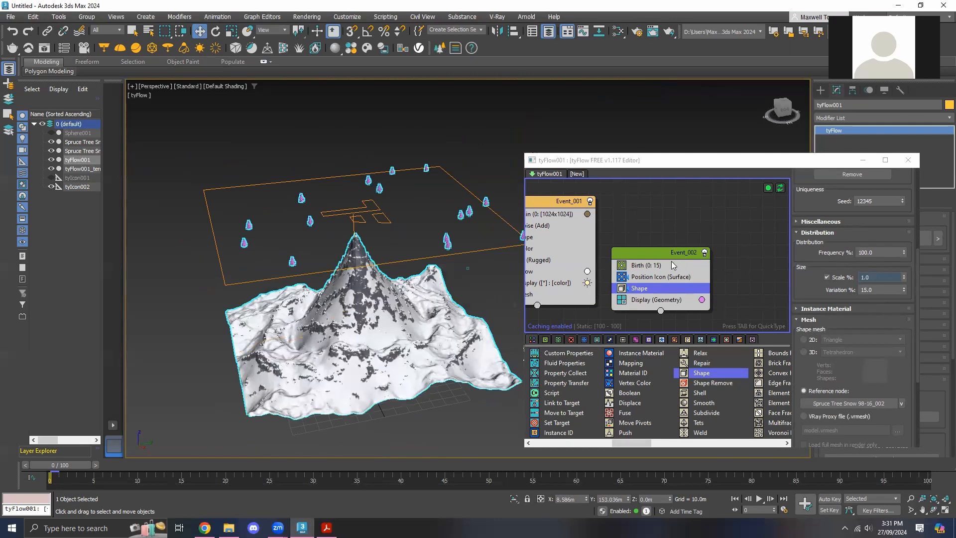
{"action": "left_click", "coordinate": [719, 284]}
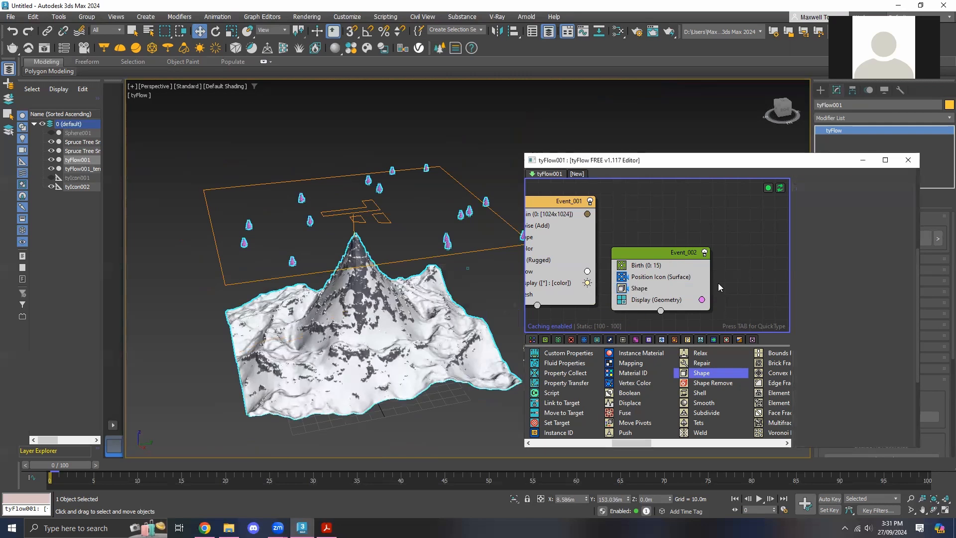
{"action": "left_click_drag", "start_coordinate": [618, 445], "coordinate": [588, 442]}
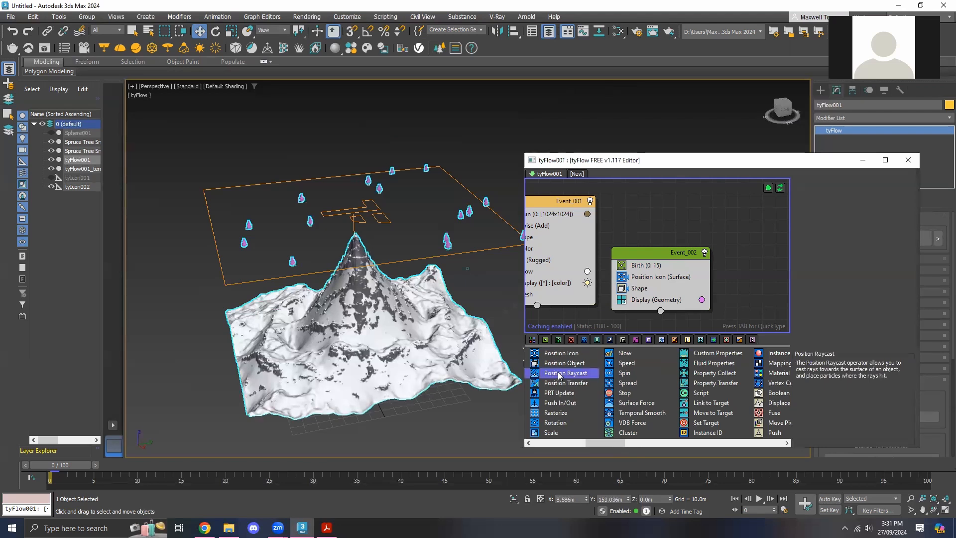
{"action": "left_click_drag", "start_coordinate": [557, 377], "coordinate": [633, 297]}
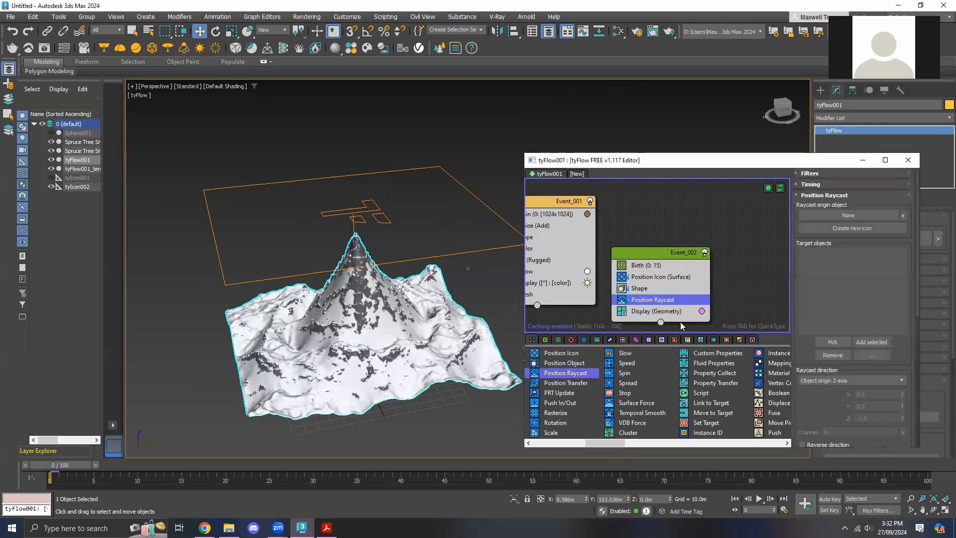
Step: Pick the mountain terrain mesh as the target object of the Position Raycast operator
{"action": "middle_click_drag", "start_coordinate": [504, 321], "coordinate": [463, 298], "text": "alt"}
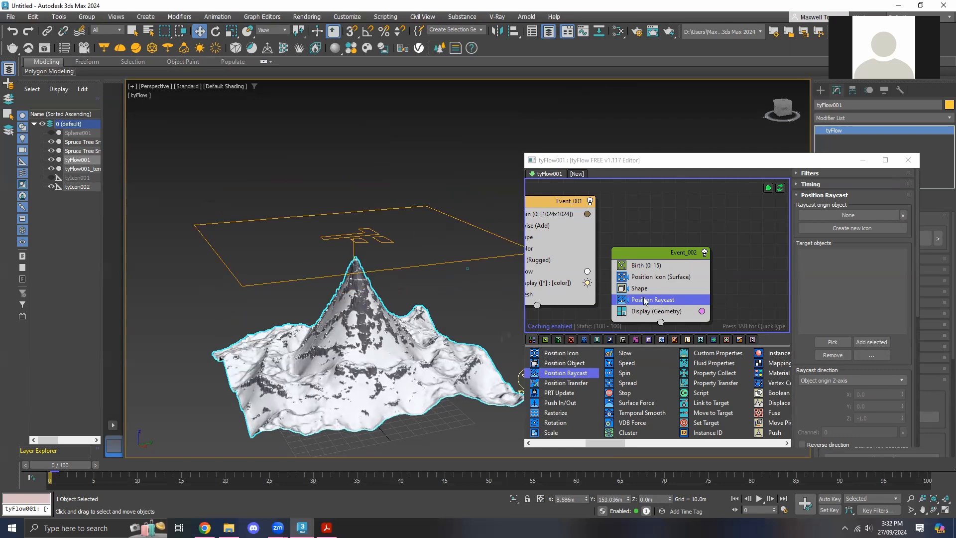
{"action": "left_click_drag", "start_coordinate": [618, 248], "coordinate": [611, 235]}
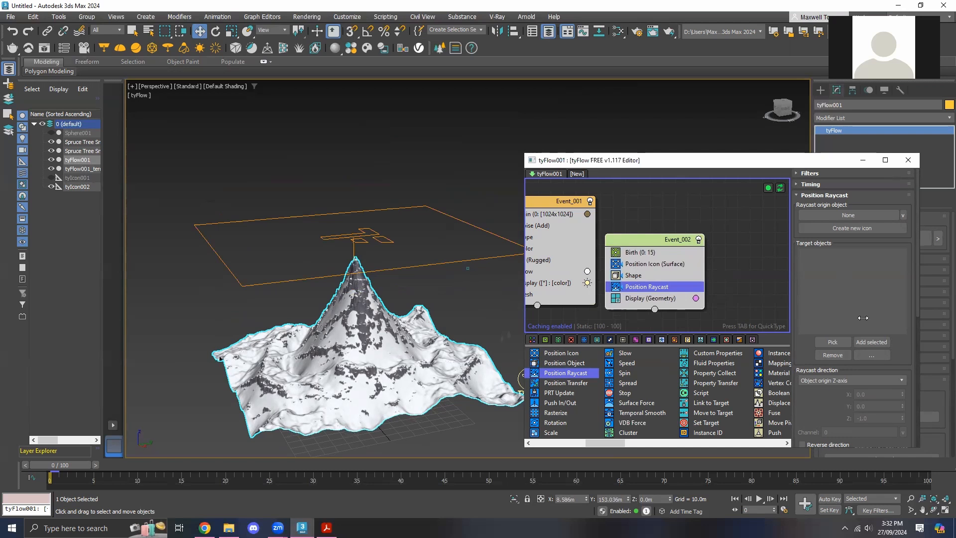
{"action": "left_click", "coordinate": [832, 342]}
{"action": "left_click", "coordinate": [435, 373]}
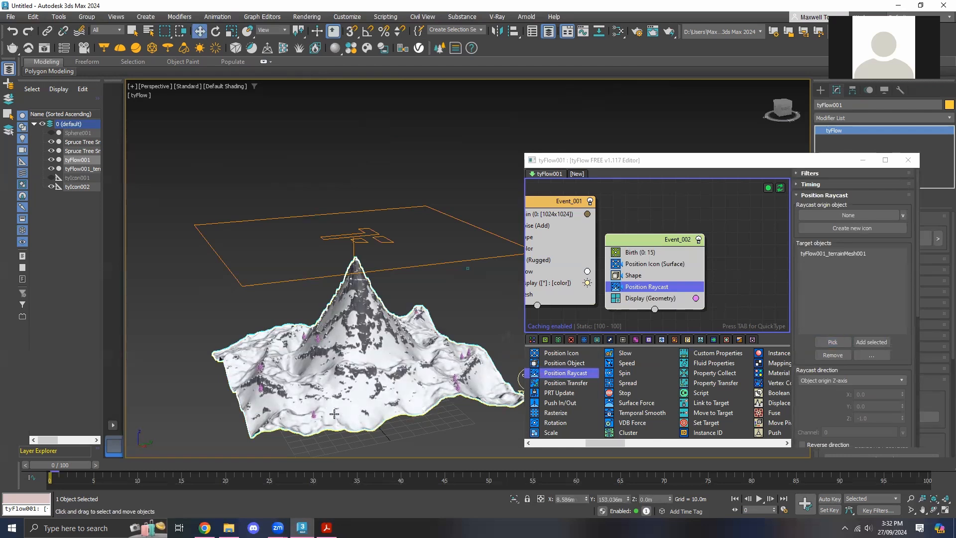
Step: Set the Birth operator's total particle count to 30
{"action": "scroll", "coordinate": [335, 414], "scroll_direction": "up", "scroll_amount": 2}
{"action": "middle_click_drag", "start_coordinate": [421, 371], "coordinate": [420, 346], "text": "alt"}
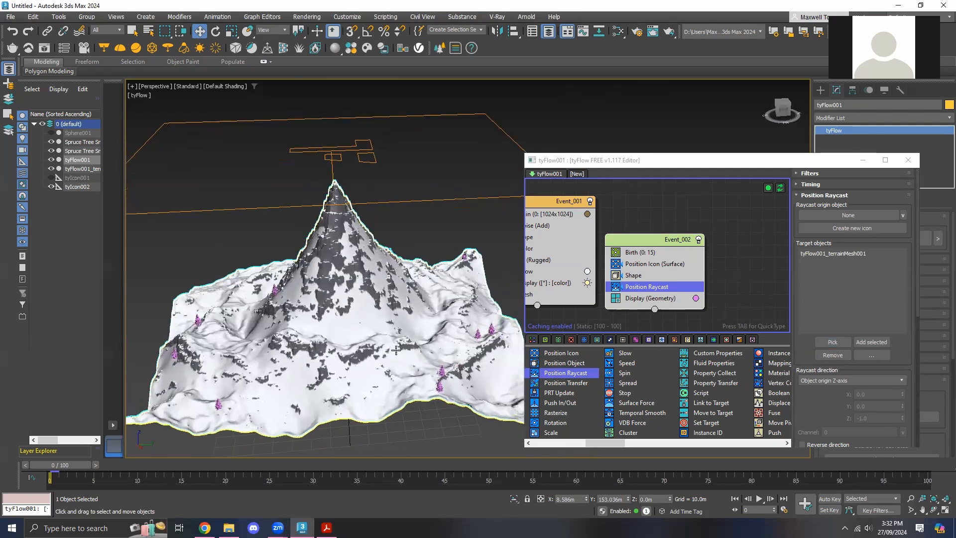
{"action": "middle_click_drag", "start_coordinate": [357, 347], "coordinate": [354, 322], "text": "alt"}
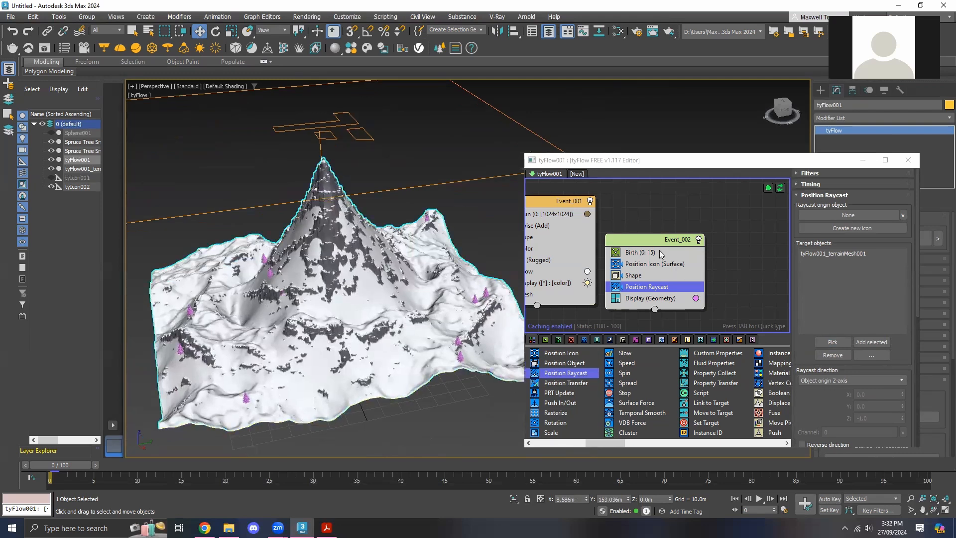
{"action": "left_click", "coordinate": [647, 254]}
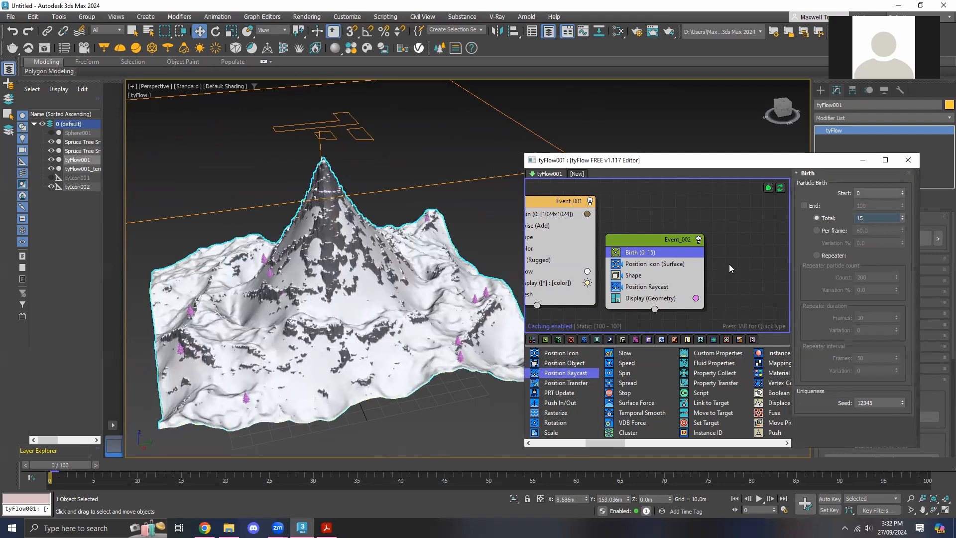
{"action": "left_click", "coordinate": [870, 220]}
{"action": "key", "text": "Tab"}
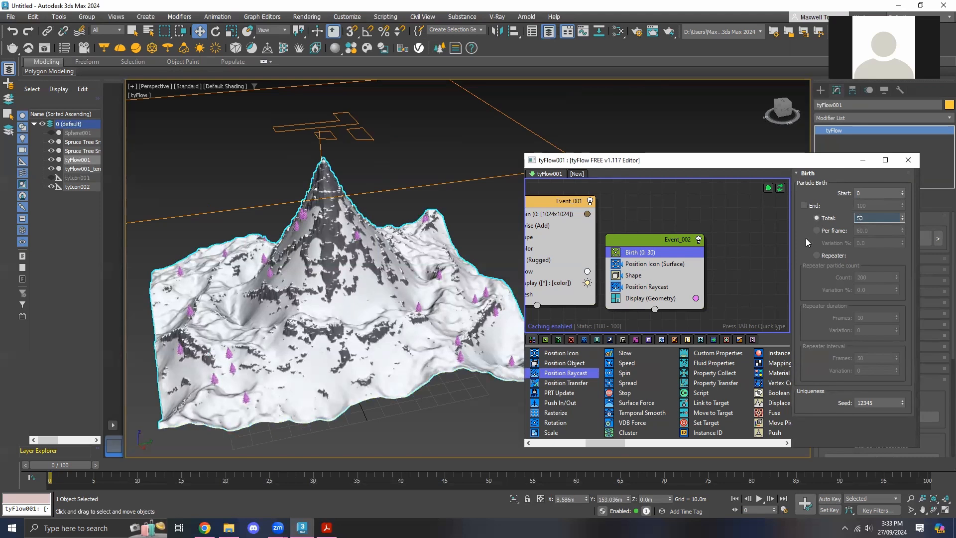
Step: Set the Birth operator's total particle count to 50 so more spruce trees are scattered over the terrain
{"action": "key", "text": "Return"}
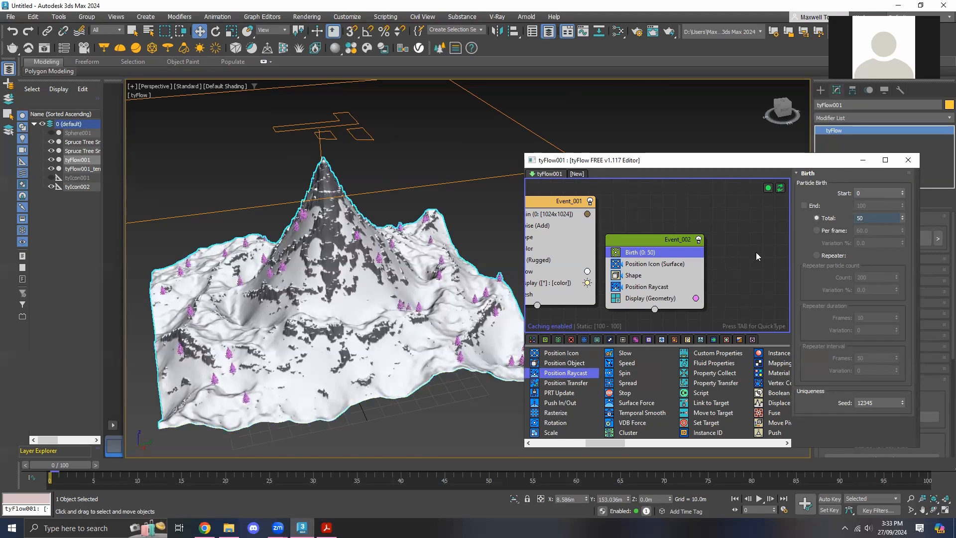
{"action": "mouse_move", "coordinate": [394, 319]}
{"action": "middle_mouse_down", "text": "alt"}
{"action": "mouse_move", "coordinate": [406, 308]}
{"action": "mouse_move", "coordinate": [385, 312]}
{"action": "mouse_move", "coordinate": [377, 297]}
{"action": "mouse_move", "coordinate": [444, 310]}
{"action": "mouse_move", "coordinate": [366, 314]}
{"action": "mouse_move", "coordinate": [371, 329]}
{"action": "mouse_move", "coordinate": [378, 318]}
{"action": "middle_mouse_up", "text": "alt"}
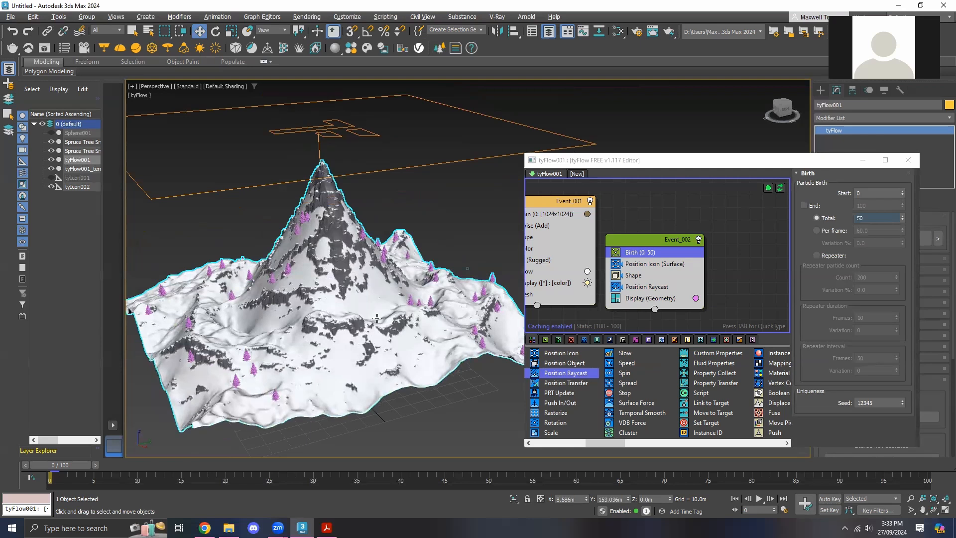
Step: Set the display mode of the tree event's Display operator to Convex hulls
{"action": "left_click", "coordinate": [631, 277]}
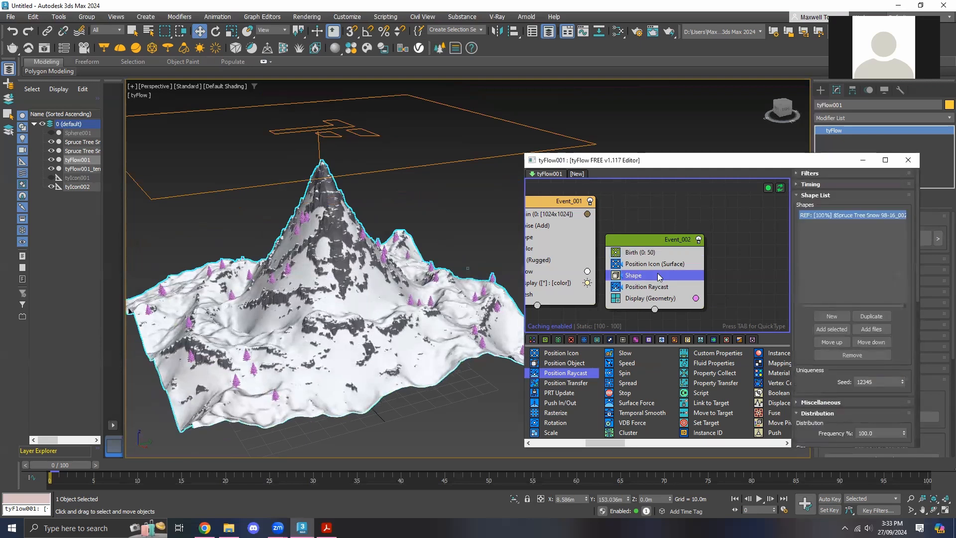
{"action": "left_click", "coordinate": [661, 301]}
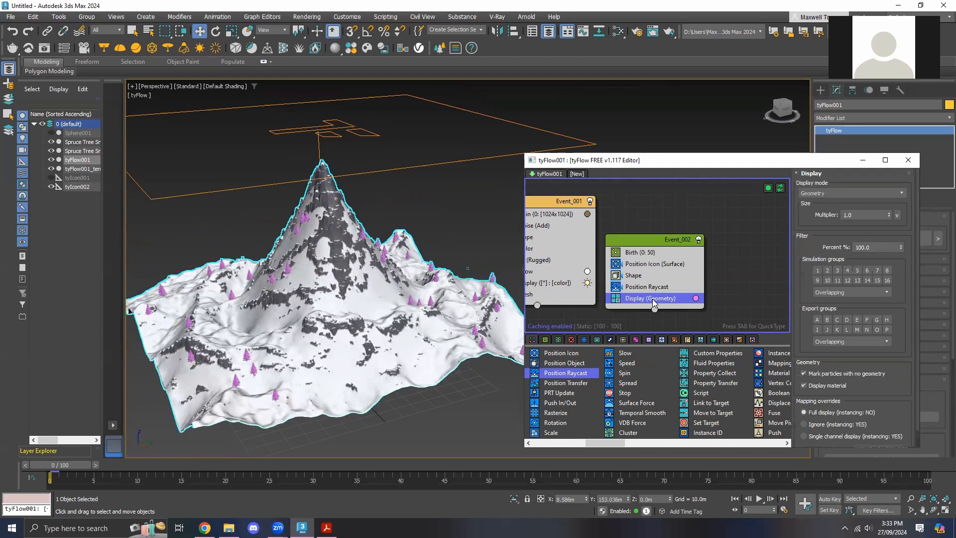
{"action": "left_click", "coordinate": [827, 196]}
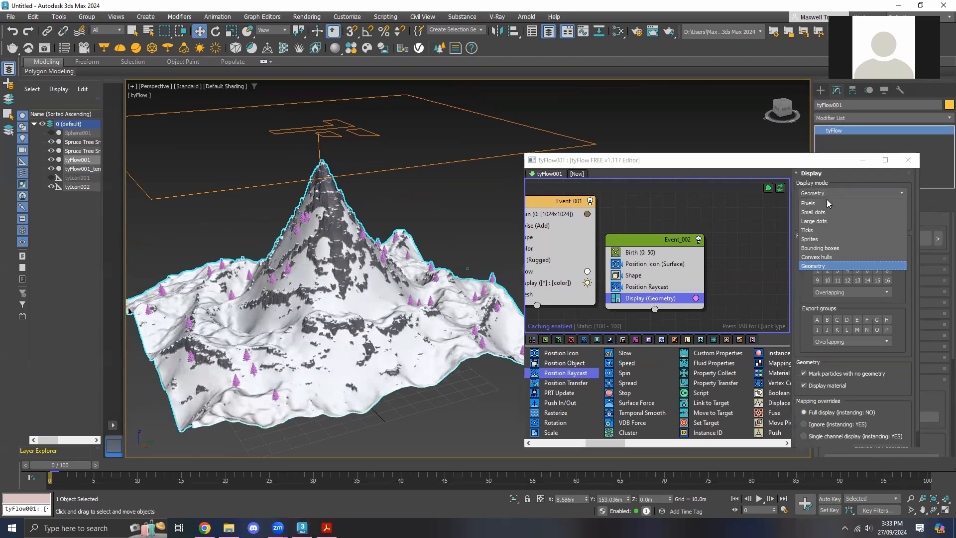
{"action": "left_click", "coordinate": [827, 258]}
Step: Examine the convex-hull trees' size and distribution across the mountain slopes from several angles, both close up and from afar
{"action": "middle_click_drag", "start_coordinate": [355, 291], "coordinate": [406, 301]}
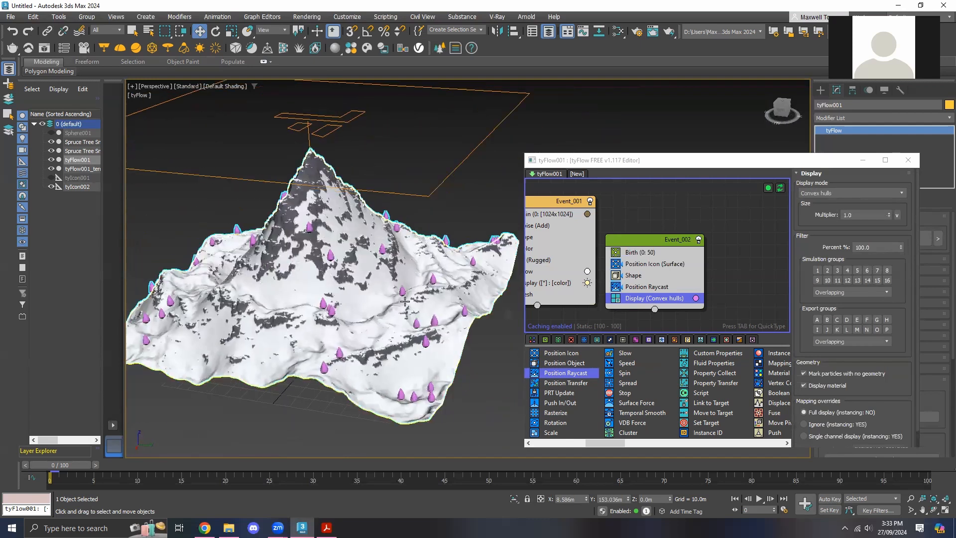
{"action": "scroll", "coordinate": [365, 279], "scroll_direction": "up", "scroll_amount": 3}
{"action": "scroll", "coordinate": [365, 279], "scroll_direction": "down", "scroll_amount": 3}
{"action": "middle_click_drag", "start_coordinate": [378, 272], "coordinate": [343, 256], "text": "alt"}
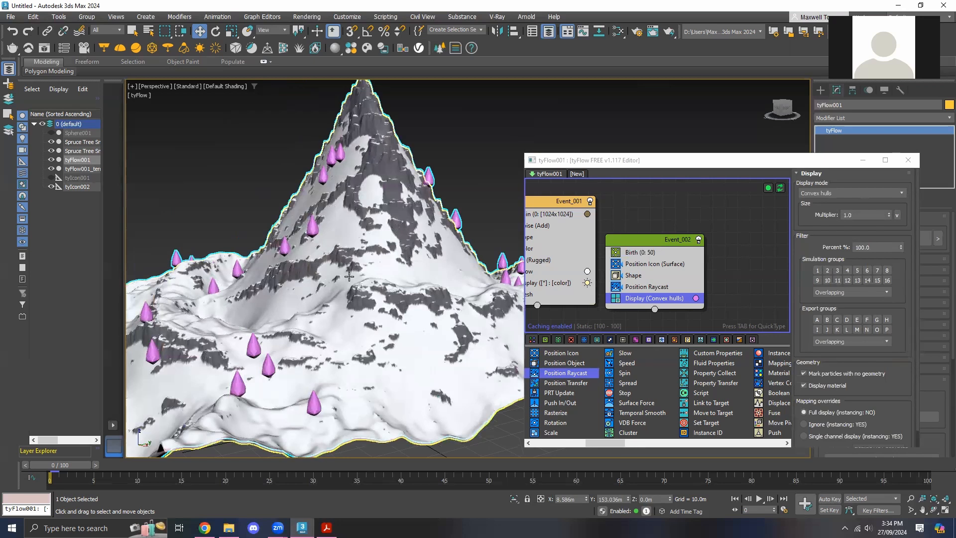
{"action": "middle_click_drag", "start_coordinate": [392, 275], "coordinate": [323, 221], "text": "alt"}
{"action": "middle_click_drag", "start_coordinate": [451, 297], "coordinate": [384, 291], "text": "alt"}
{"action": "scroll", "coordinate": [384, 290], "scroll_direction": "down", "scroll_amount": 5}
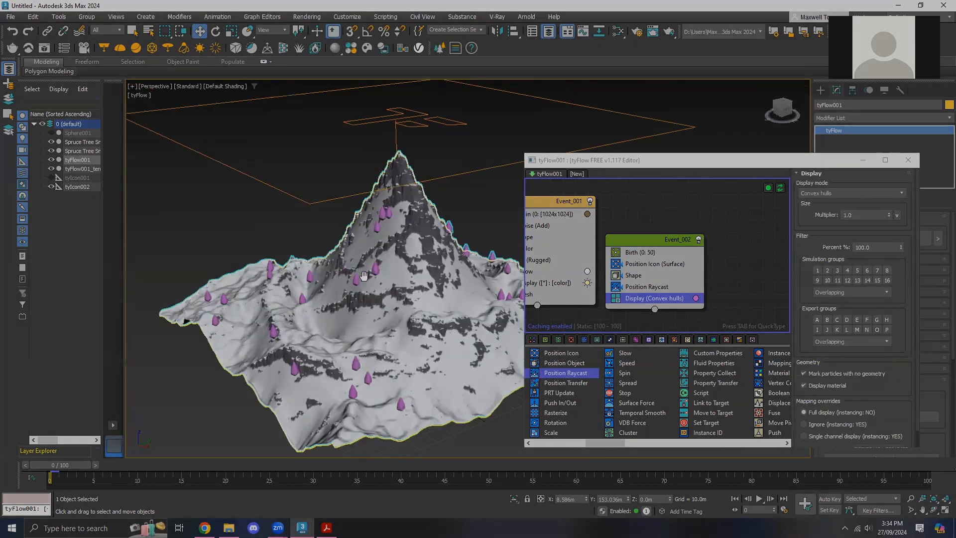